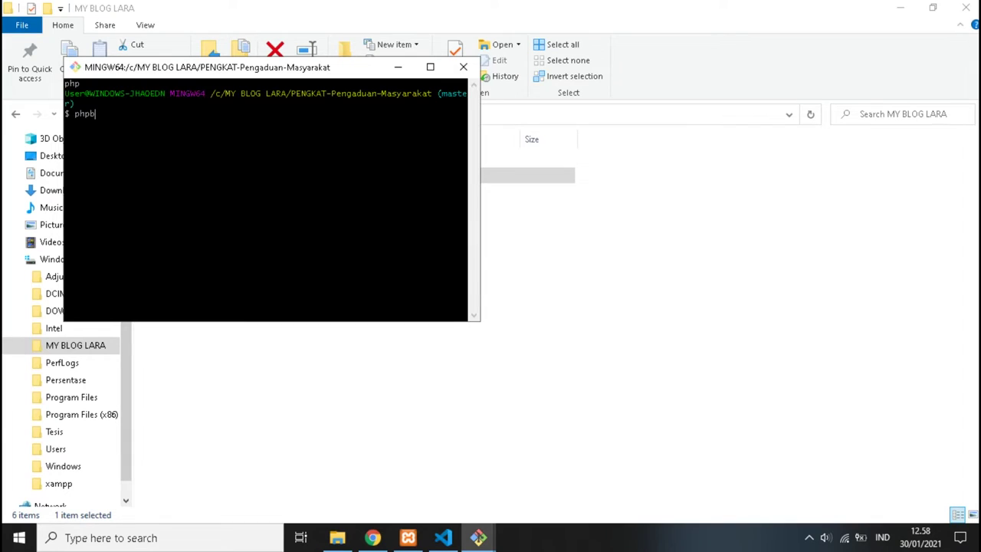
Start the Laravel server with php artisan serve and select its 127.0.0.1:8000 address.
{"action": "type", "text": "ar"}
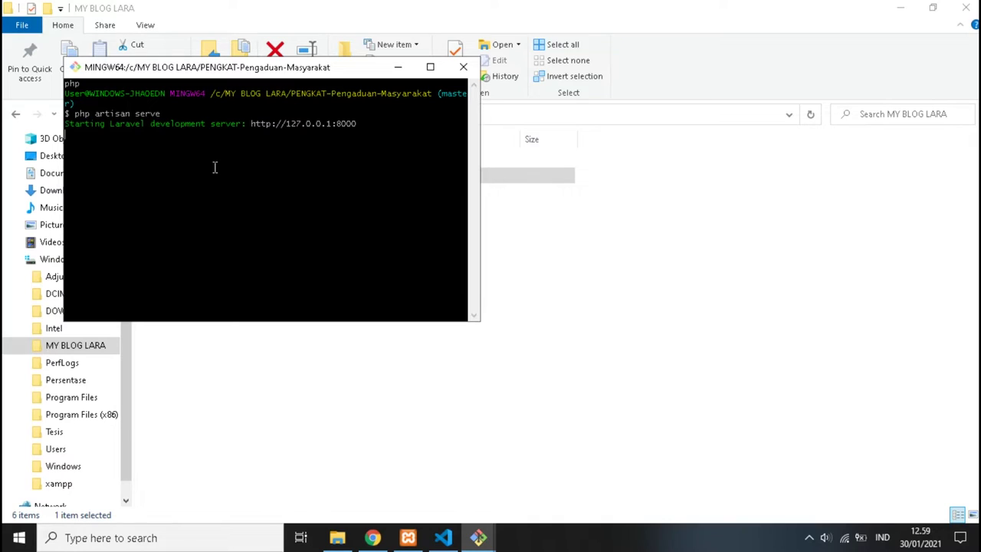
{"action": "left_click_drag", "start_coordinate": [252, 123], "coordinate": [356, 124]}
Copy the server address into Chrome and load the local PENGKAT site.
{"action": "right_click", "coordinate": [356, 123]}
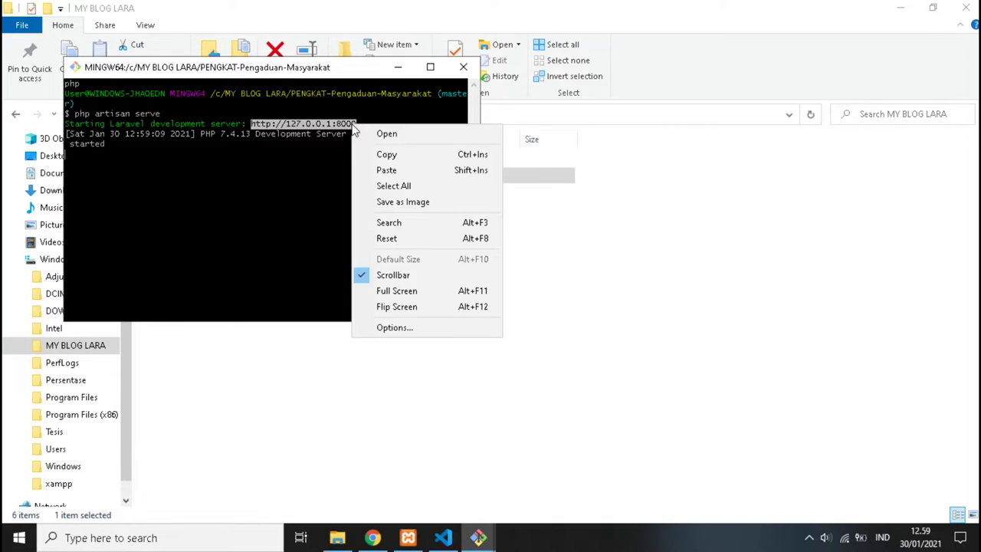
{"action": "left_click", "coordinate": [373, 153]}
{"action": "left_click", "coordinate": [374, 537]}
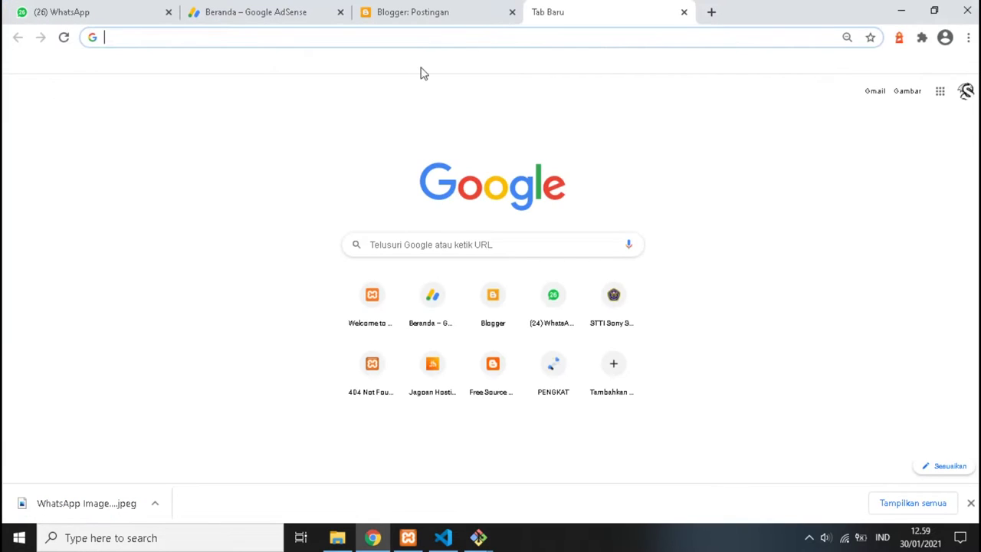
{"action": "right_click", "coordinate": [468, 36]}
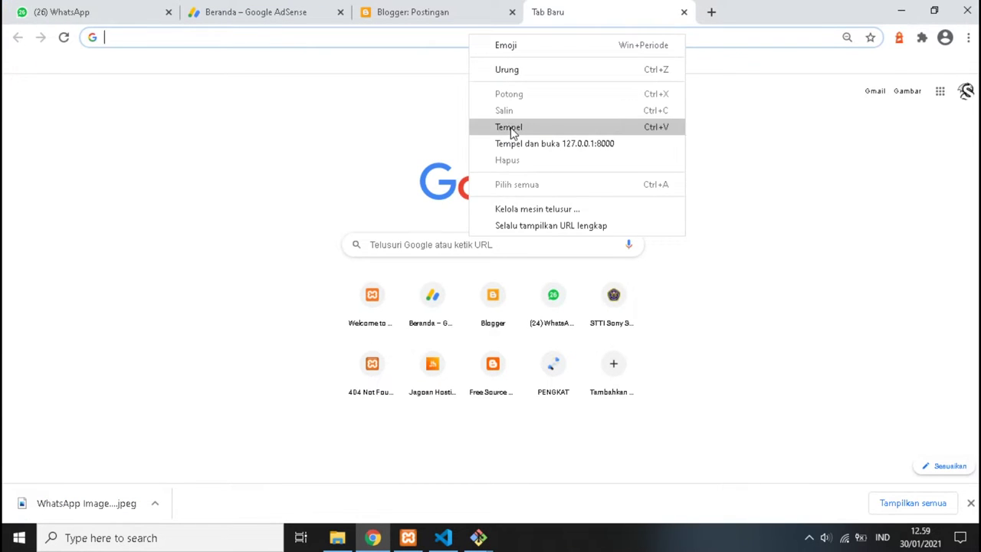
{"action": "left_click", "coordinate": [508, 127]}
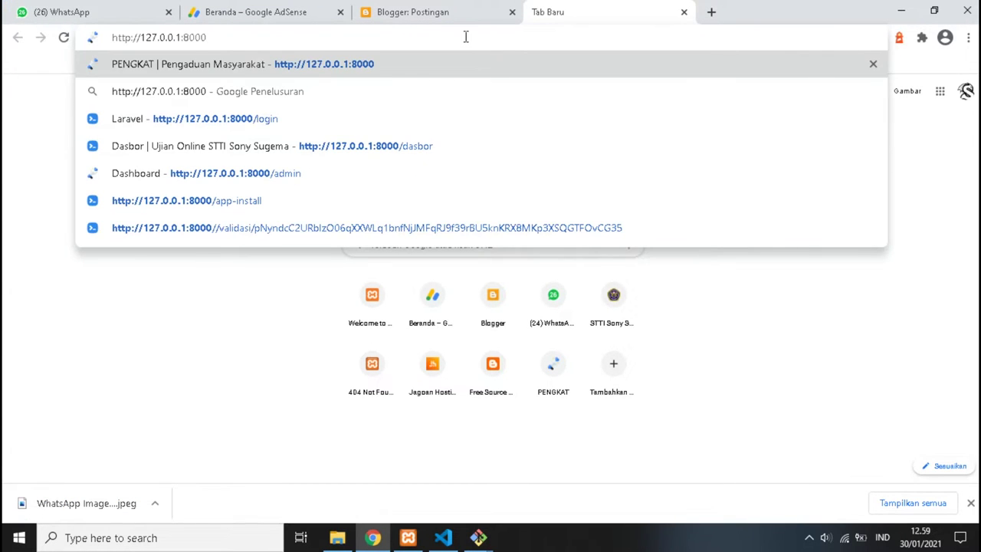
{"action": "key", "text": "Return"}
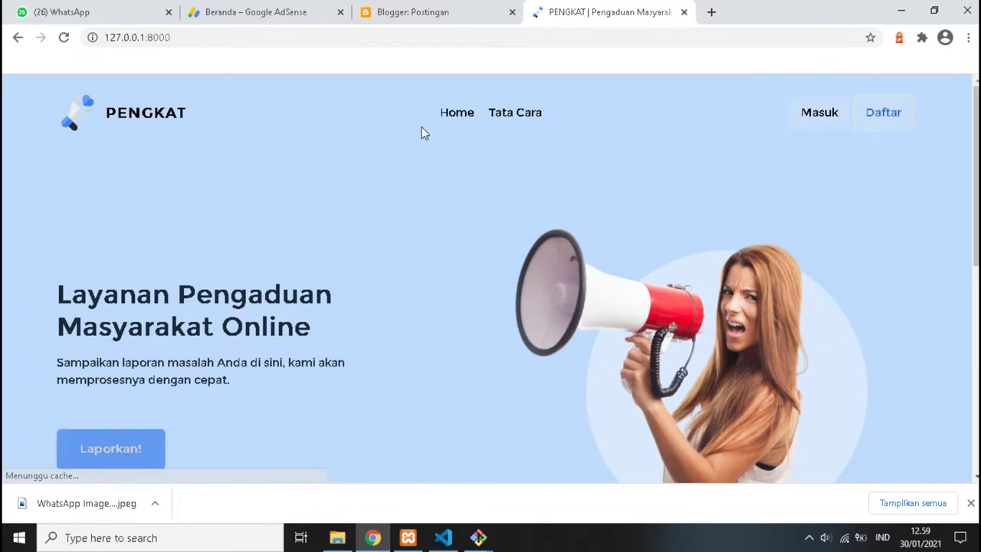
Browse the landing page and jump to its Tata Cara section.
{"action": "scroll", "coordinate": [214, 150], "scroll_direction": "down", "scroll_amount": 6}
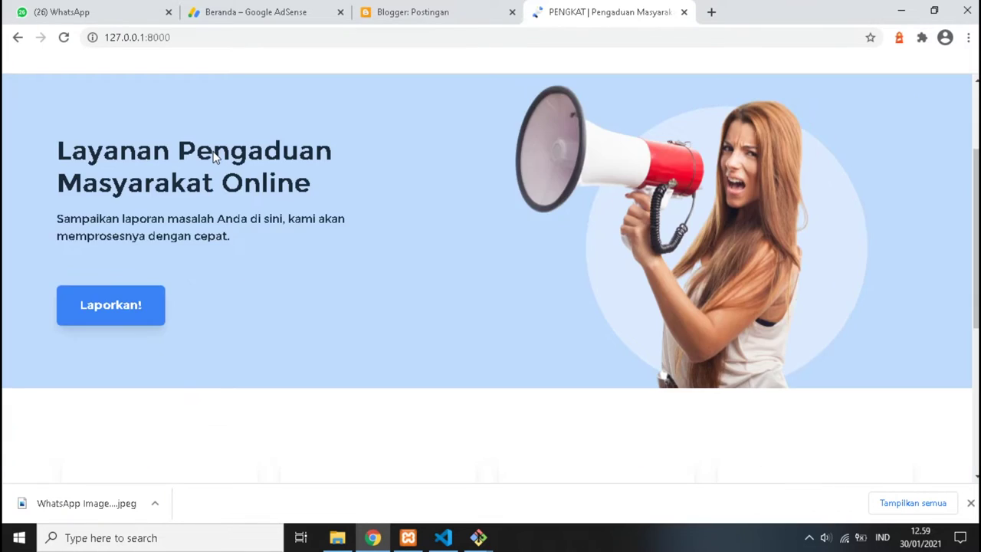
{"action": "scroll", "coordinate": [215, 157], "scroll_direction": "up", "scroll_amount": 1}
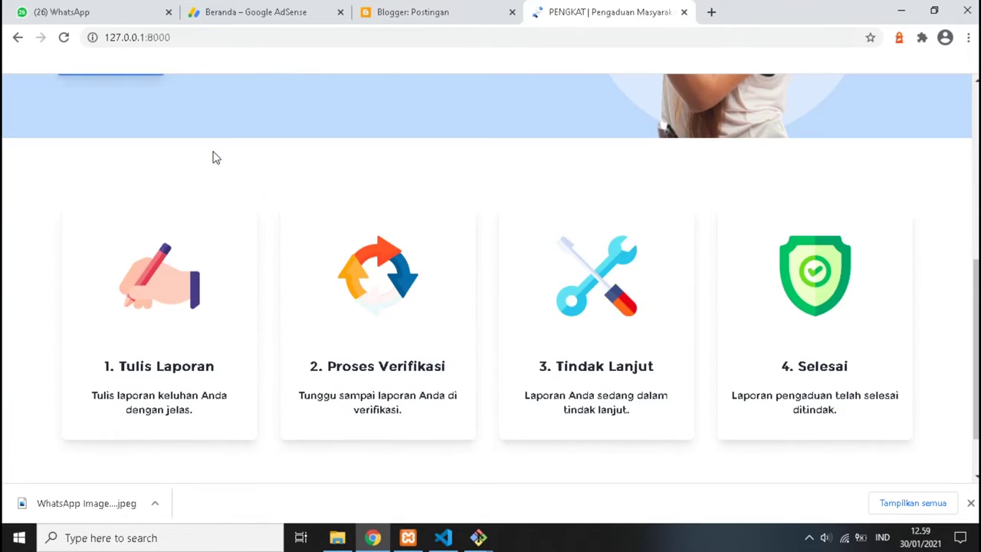
{"action": "scroll", "coordinate": [215, 157], "scroll_direction": "up", "scroll_amount": 5}
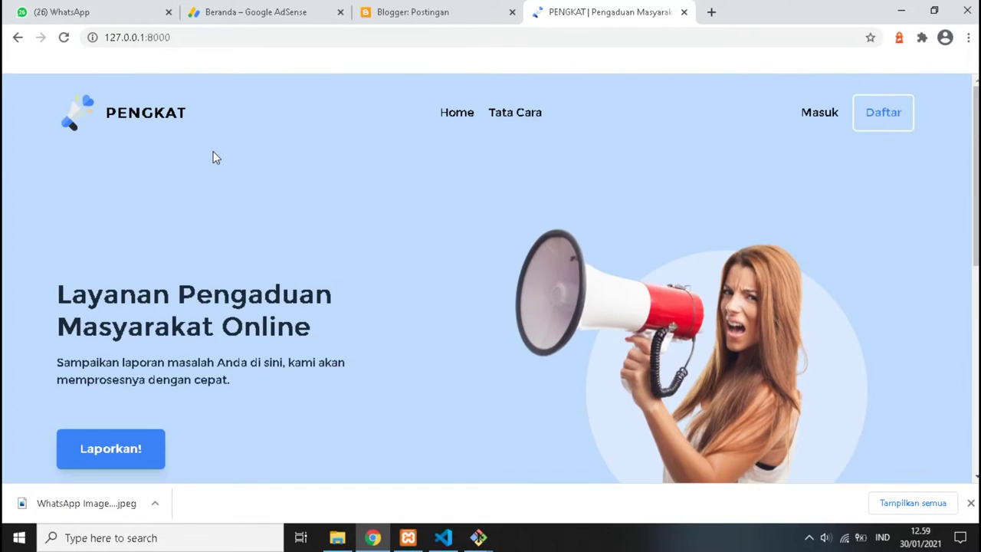
{"action": "left_click", "coordinate": [520, 116]}
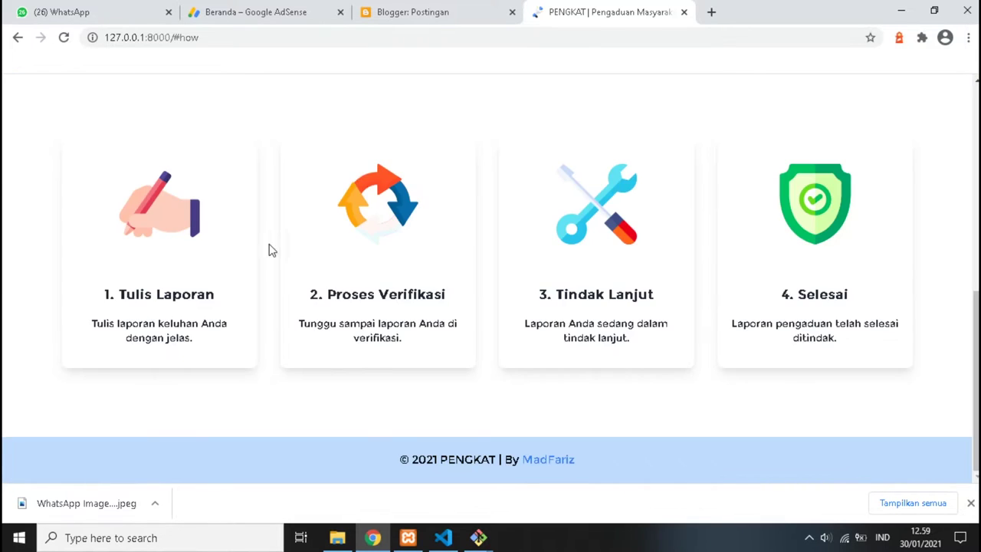
{"action": "scroll", "coordinate": [241, 274], "scroll_direction": "up", "scroll_amount": 1}
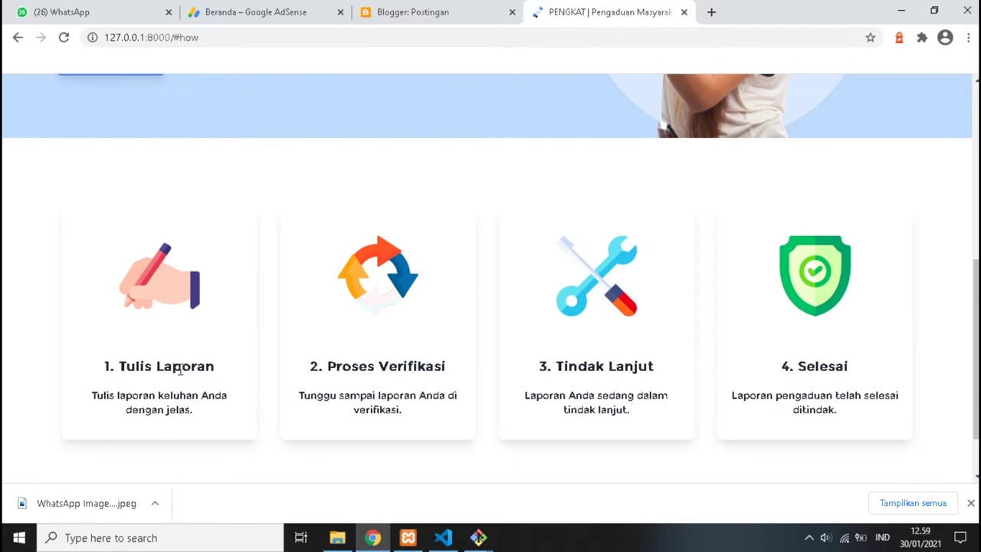
{"action": "scroll", "coordinate": [546, 257], "scroll_direction": "up", "scroll_amount": 5}
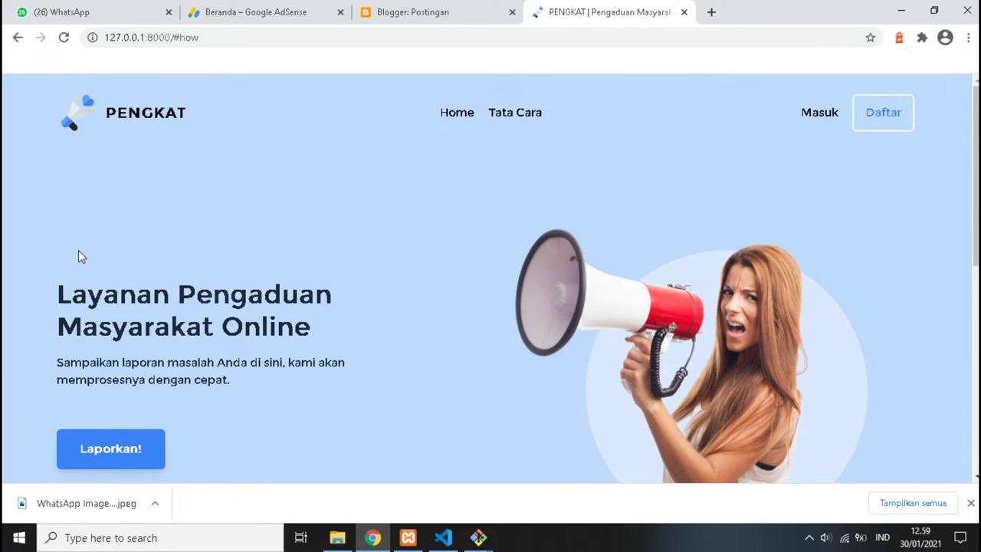
{"action": "scroll", "coordinate": [100, 343], "scroll_direction": "down", "scroll_amount": 1}
Open the login page via Laporkan! and submit the admin account's e-mail and password.
{"action": "left_click", "coordinate": [134, 377]}
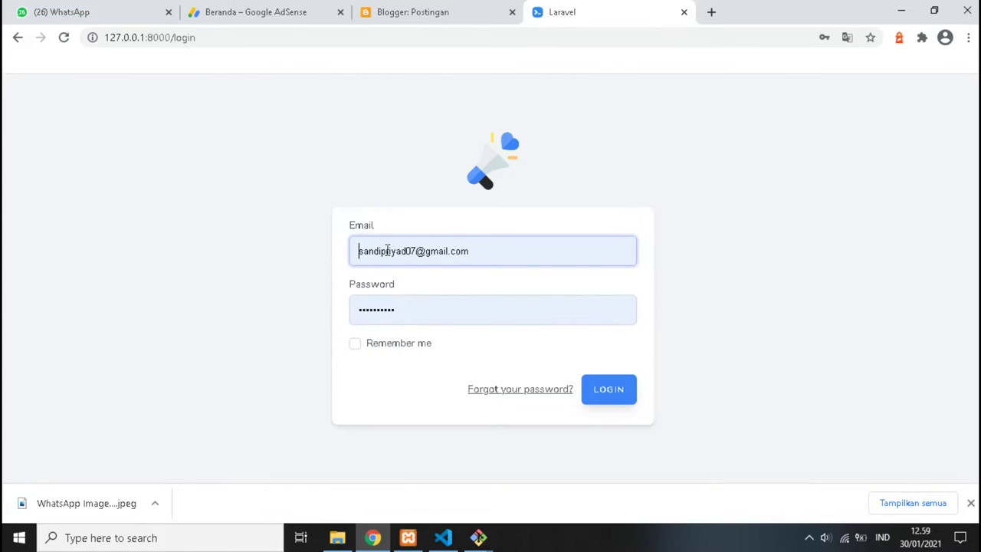
{"action": "triple_click", "coordinate": [386, 250]}
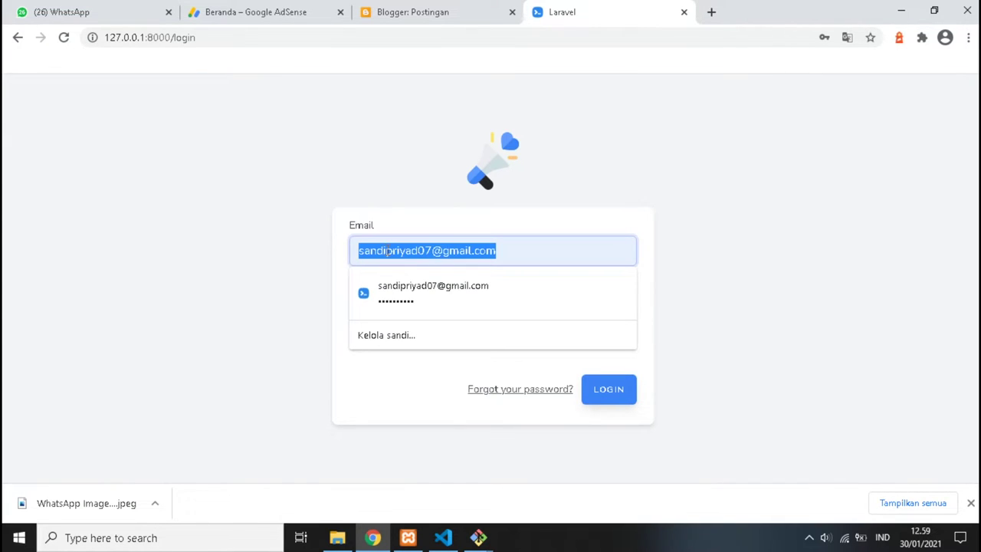
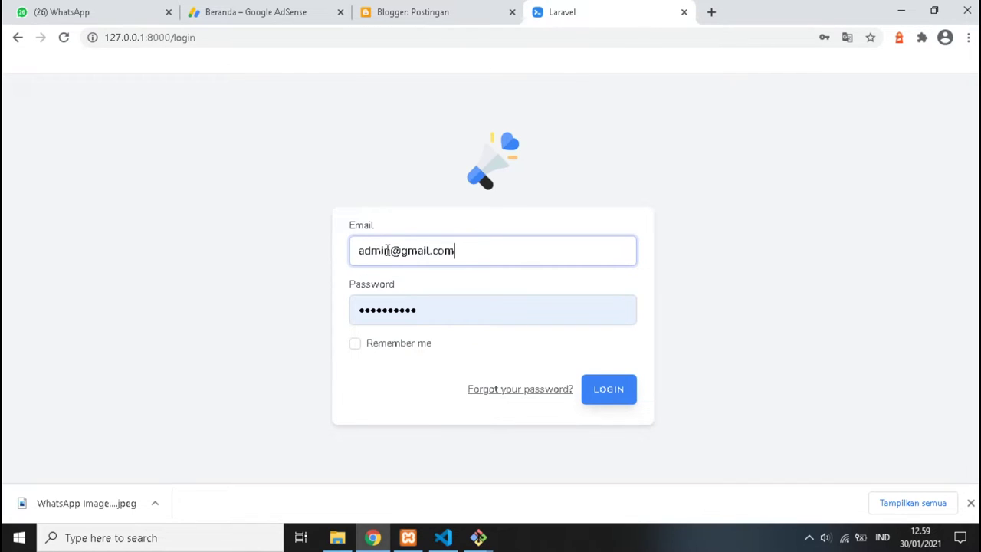
{"action": "key", "text": "Tab"}
{"action": "type", "text": "passw"}
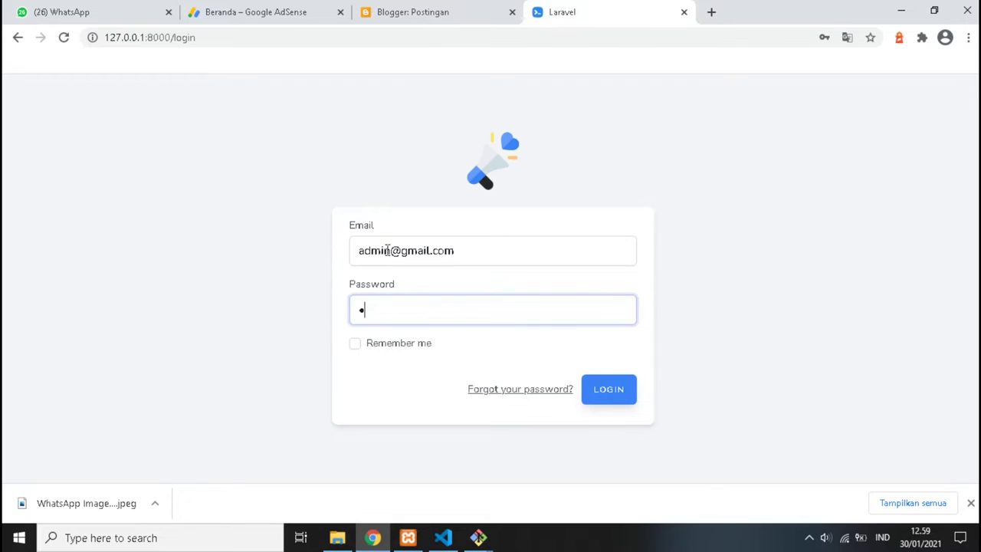
{"action": "type", "text": "o"}
{"action": "key", "text": "Return"}
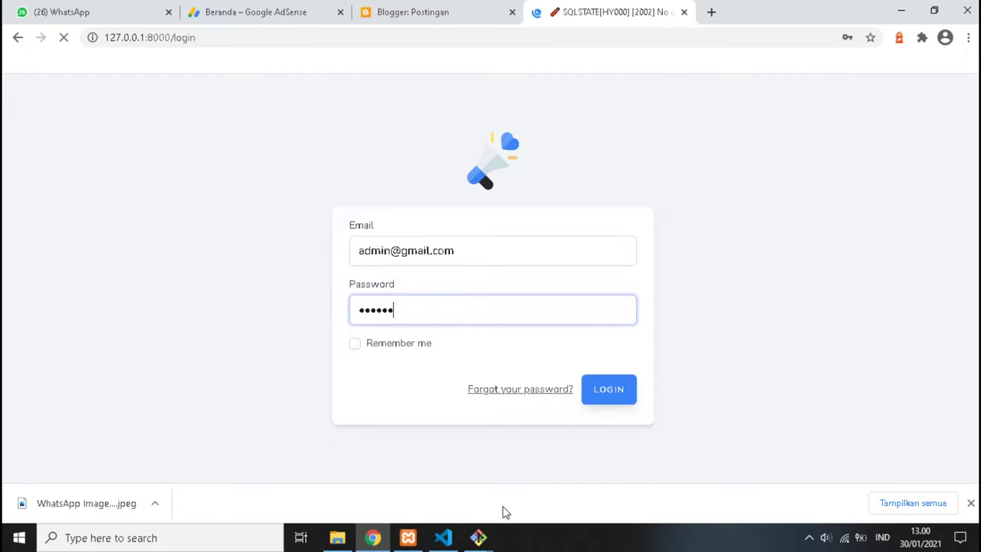
Check the browser's database error and highlight its No connection message.
{"action": "left_click", "coordinate": [408, 538]}
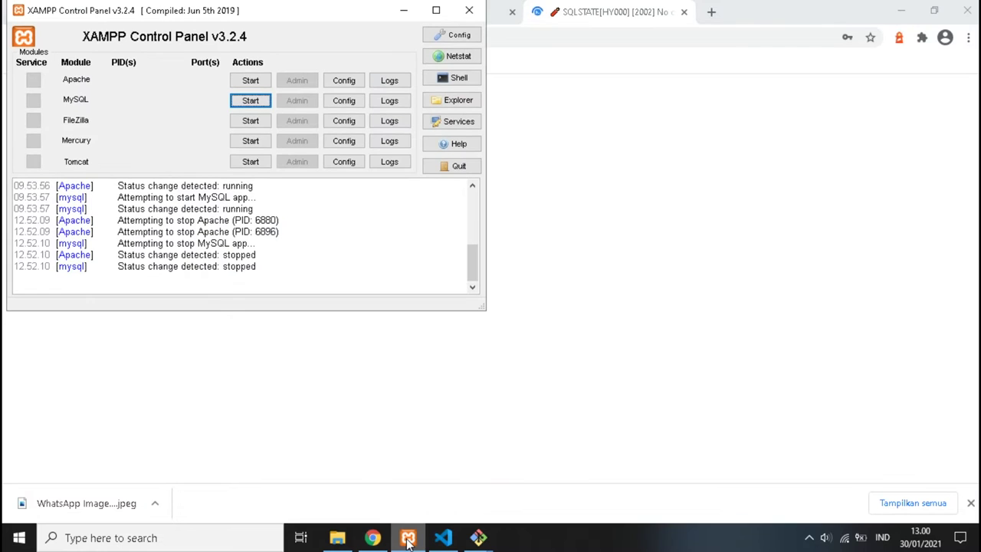
{"action": "left_click", "coordinate": [608, 253]}
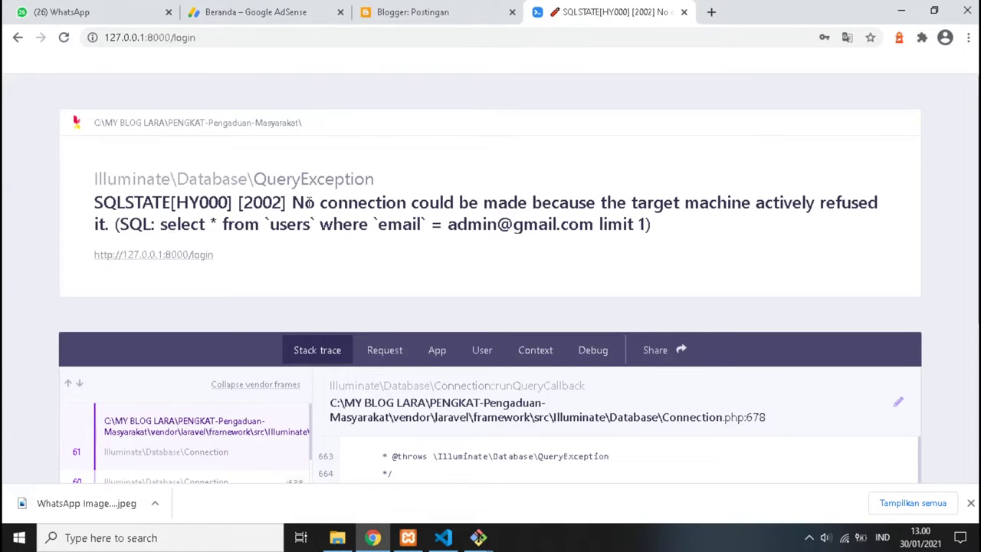
{"action": "left_click_drag", "start_coordinate": [291, 201], "coordinate": [400, 204]}
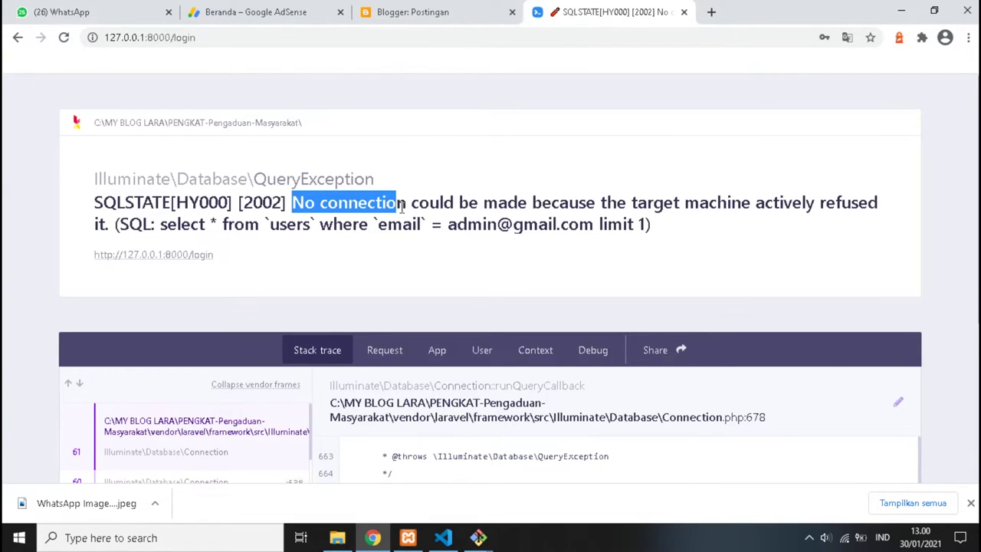
Start Apache and MySQL in the XAMPP Control Panel.
{"action": "left_click", "coordinate": [409, 538]}
{"action": "scroll", "coordinate": [244, 223], "scroll_direction": "up", "scroll_amount": 5}
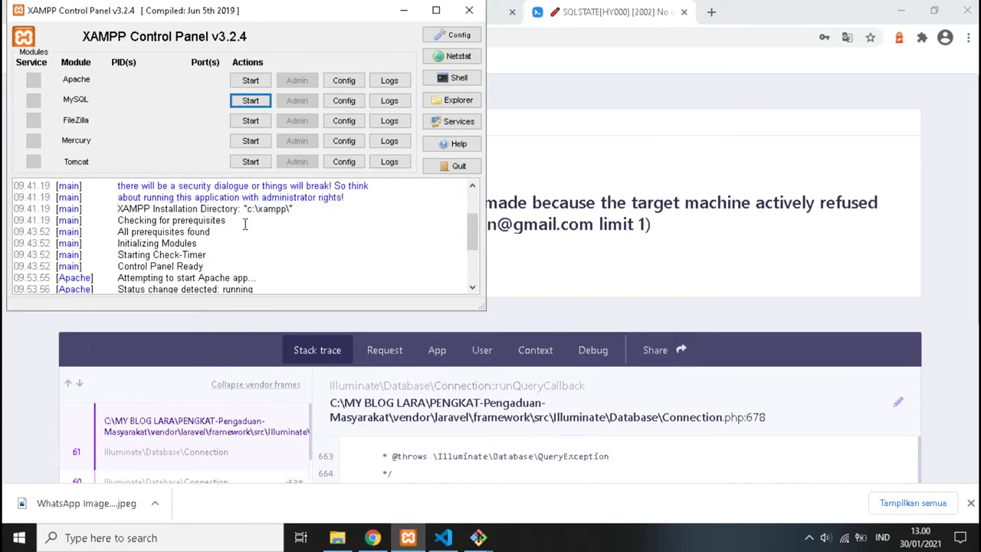
{"action": "scroll", "coordinate": [244, 224], "scroll_direction": "up", "scroll_amount": 3}
{"action": "left_click", "coordinate": [251, 80]}
{"action": "left_click", "coordinate": [251, 100]}
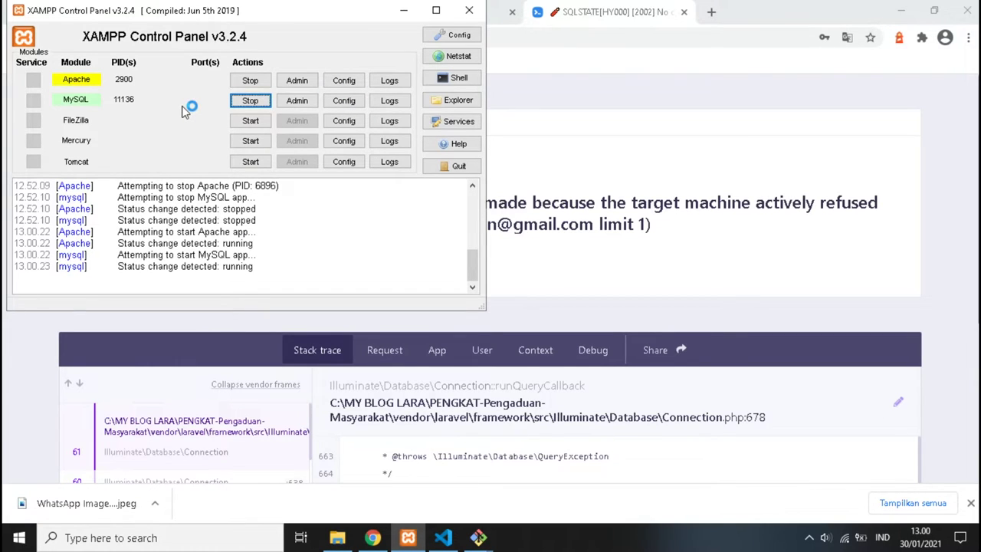
{"action": "scroll", "coordinate": [214, 209], "scroll_direction": "up", "scroll_amount": 10}
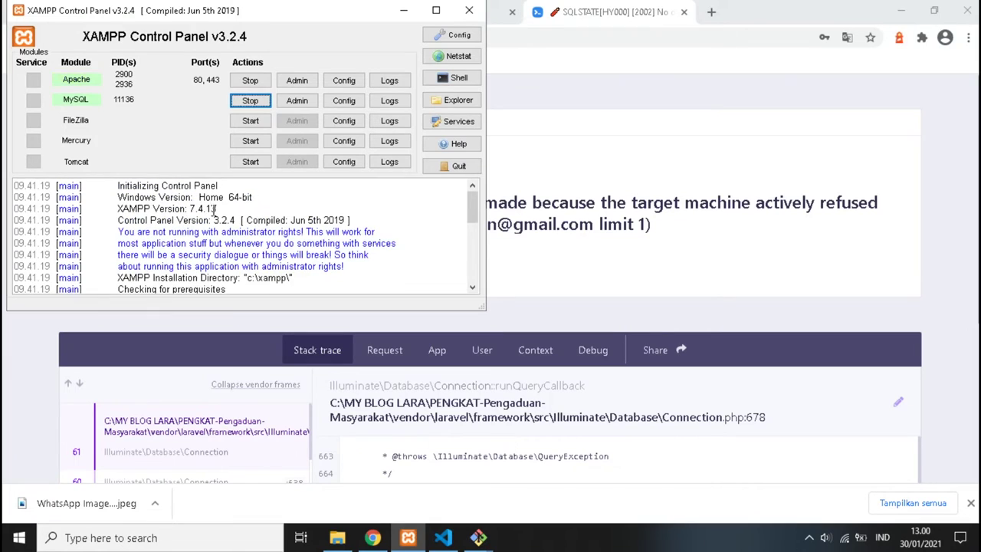
Resubmit the failed login now that MySQL is up, reaching the admin Dashboard.
{"action": "left_click", "coordinate": [403, 11]}
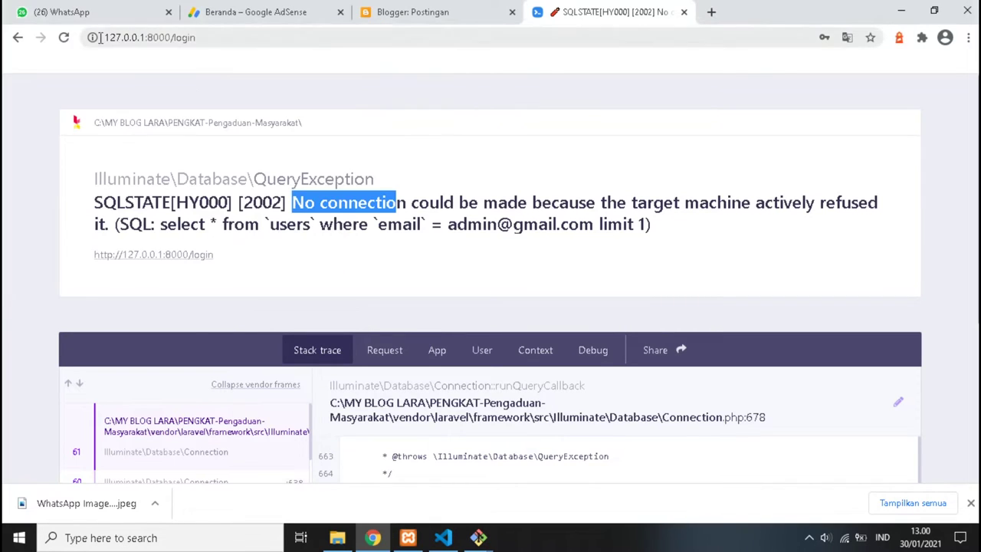
{"action": "left_click", "coordinate": [65, 40]}
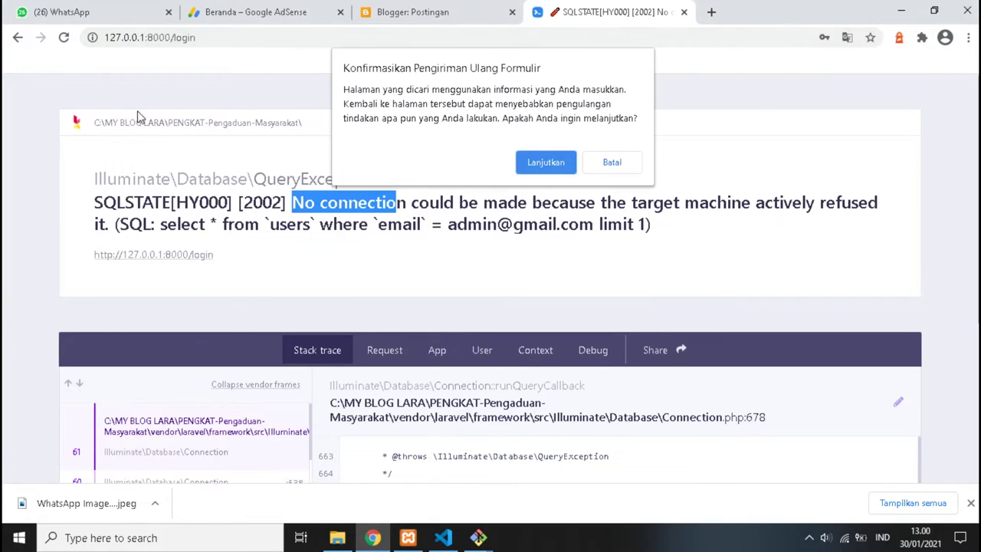
{"action": "left_click", "coordinate": [530, 161]}
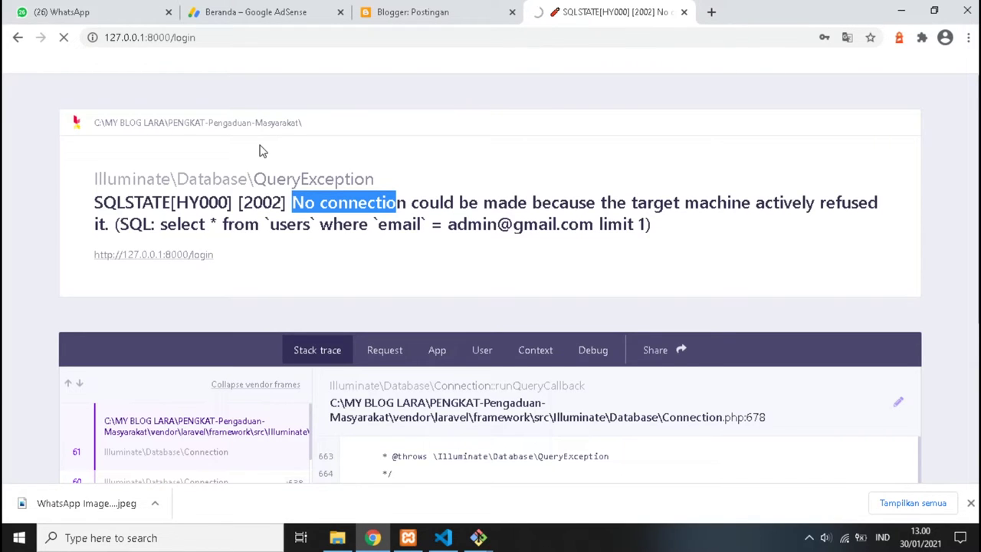
{"action": "scroll", "coordinate": [259, 151], "scroll_direction": "down", "scroll_amount": 3}
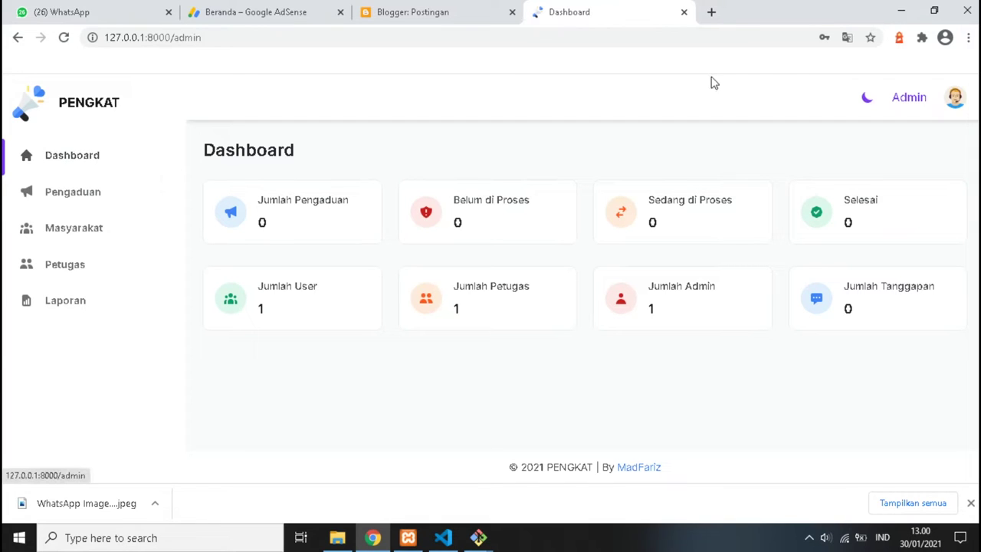
Switch to dark mode, browse Pengaduan, Masyarakat, Petugas and Laporan, then return to Petugas.
{"action": "left_click", "coordinate": [867, 99]}
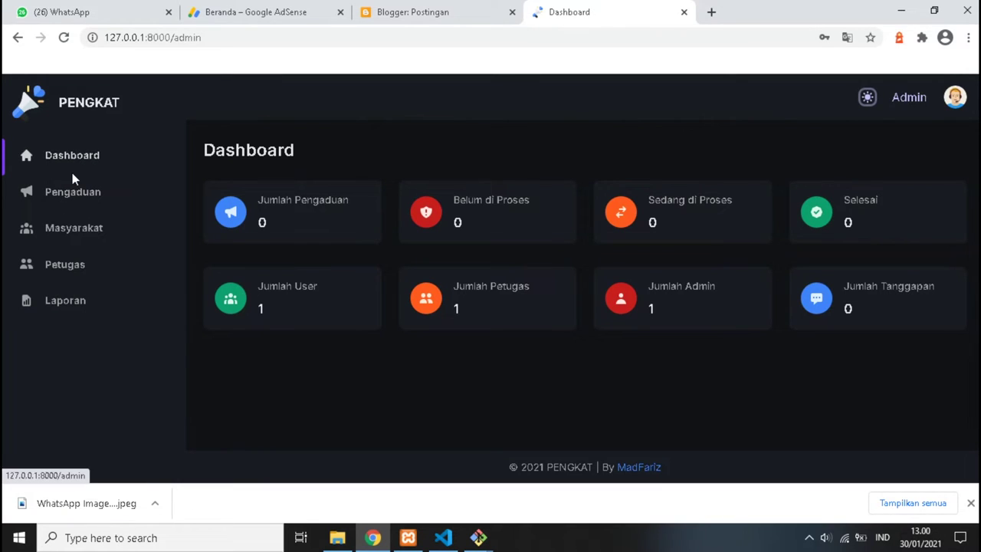
{"action": "left_click", "coordinate": [69, 193]}
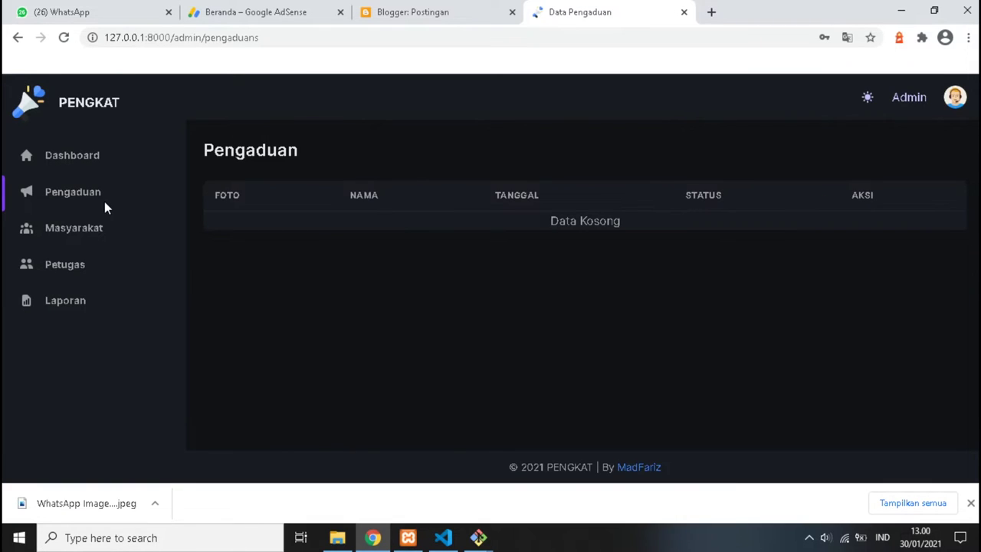
{"action": "left_click", "coordinate": [90, 234]}
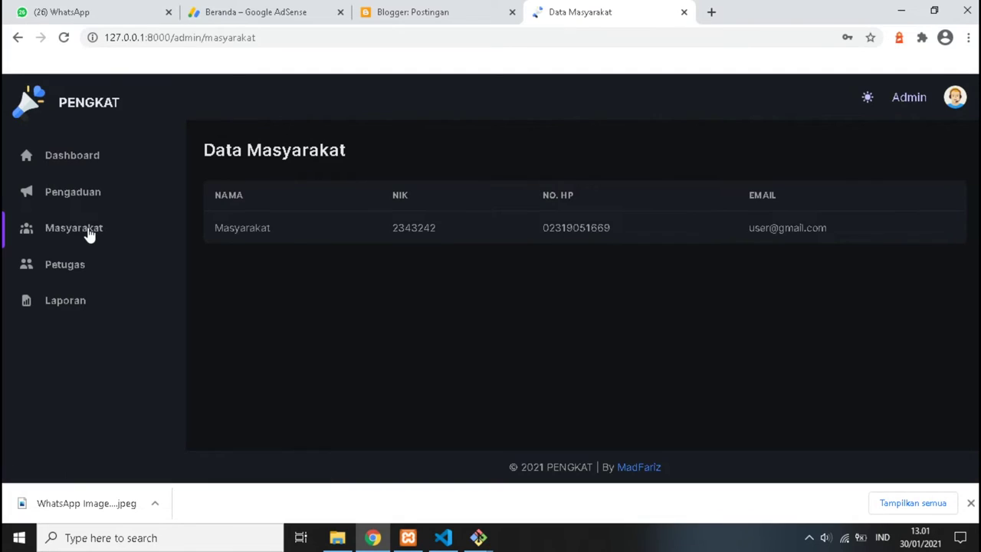
{"action": "left_click", "coordinate": [69, 277]}
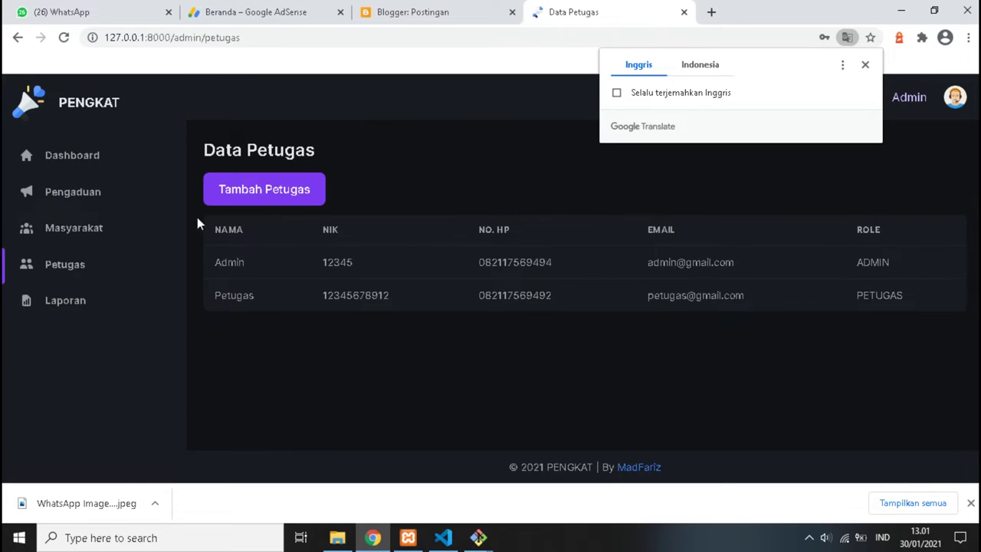
{"action": "left_click", "coordinate": [65, 302]}
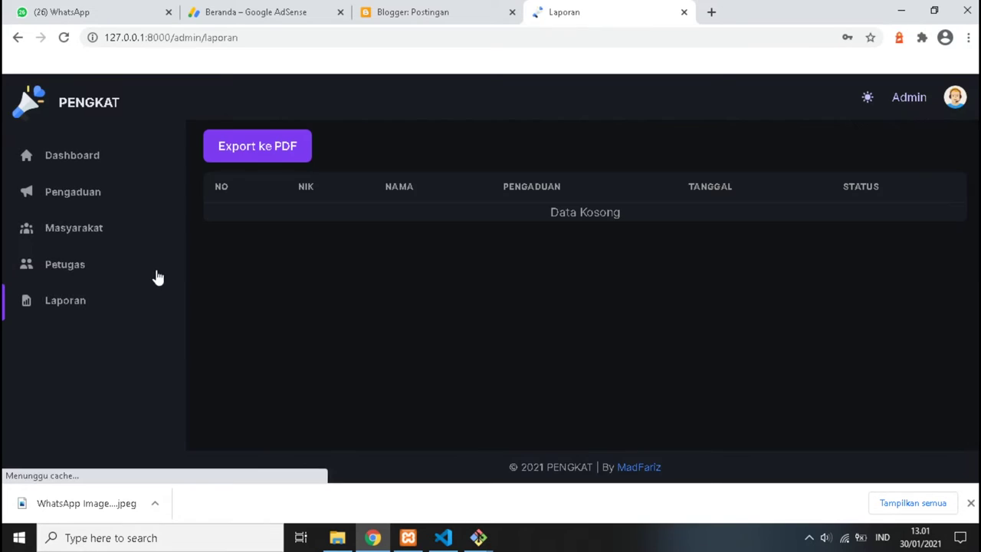
{"action": "left_click", "coordinate": [71, 267]}
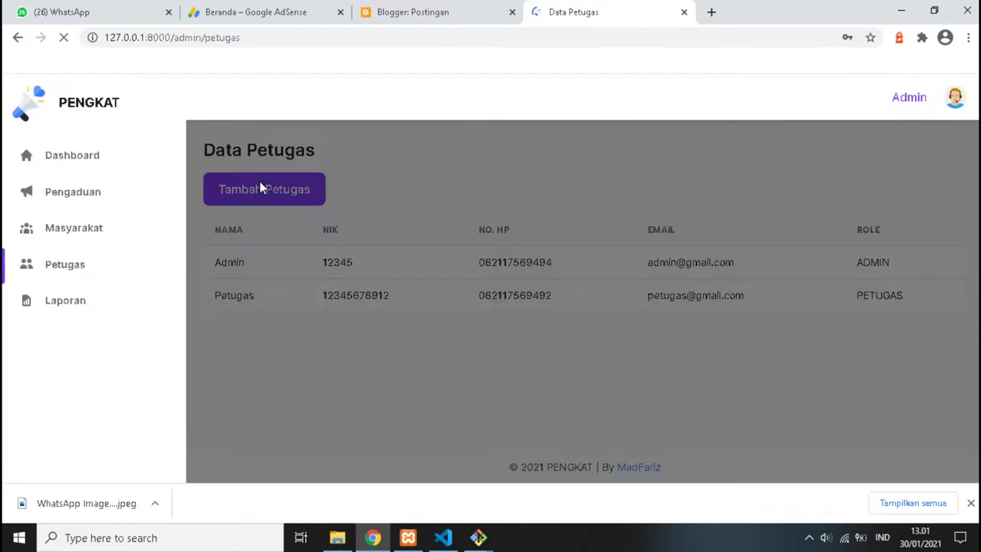
Open the add-officer form and enter the officer's NIK and full name.
{"action": "left_click", "coordinate": [255, 200]}
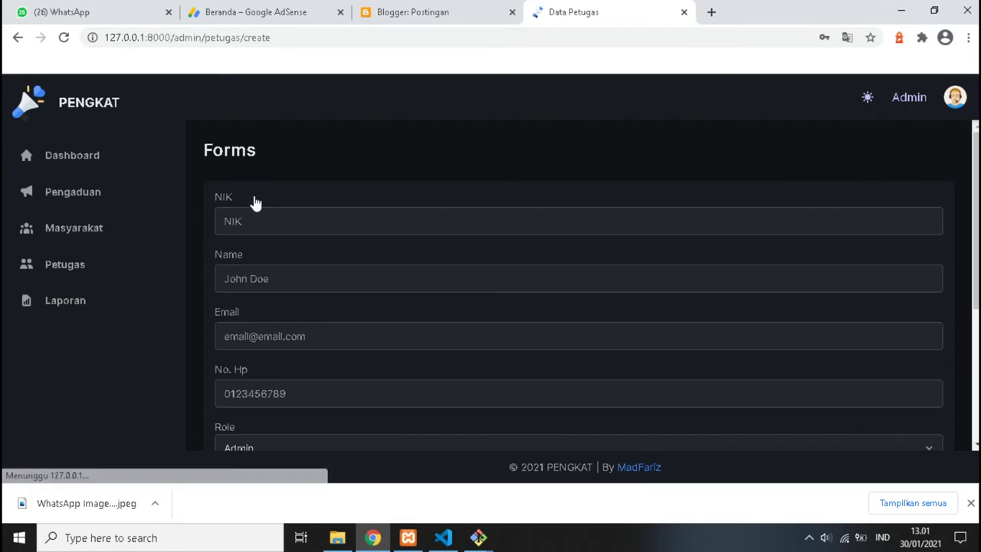
{"action": "left_click", "coordinate": [258, 228]}
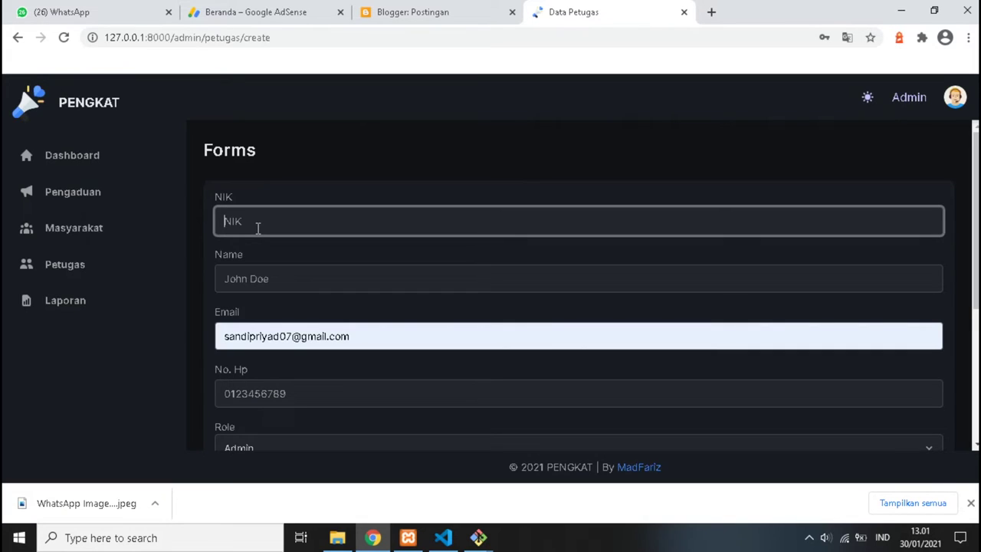
{"action": "type", "text": "1122334455"}
{"action": "left_click", "coordinate": [232, 281]}
{"action": "type", "text": "C"}
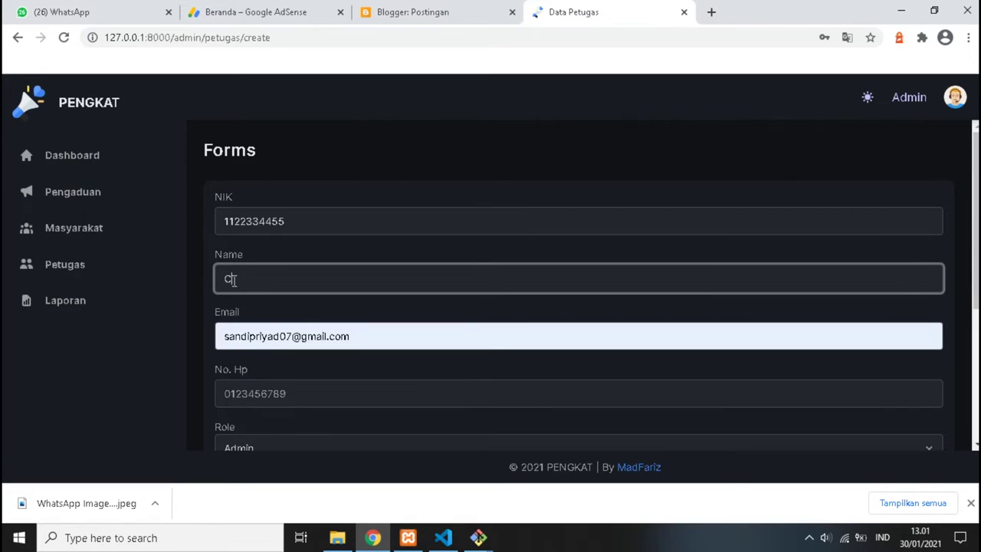
{"action": "type", "text": "andil Code"}
Fill in the officer's e-mail from saved credentials and edit it.
{"action": "triple_click", "coordinate": [251, 335]}
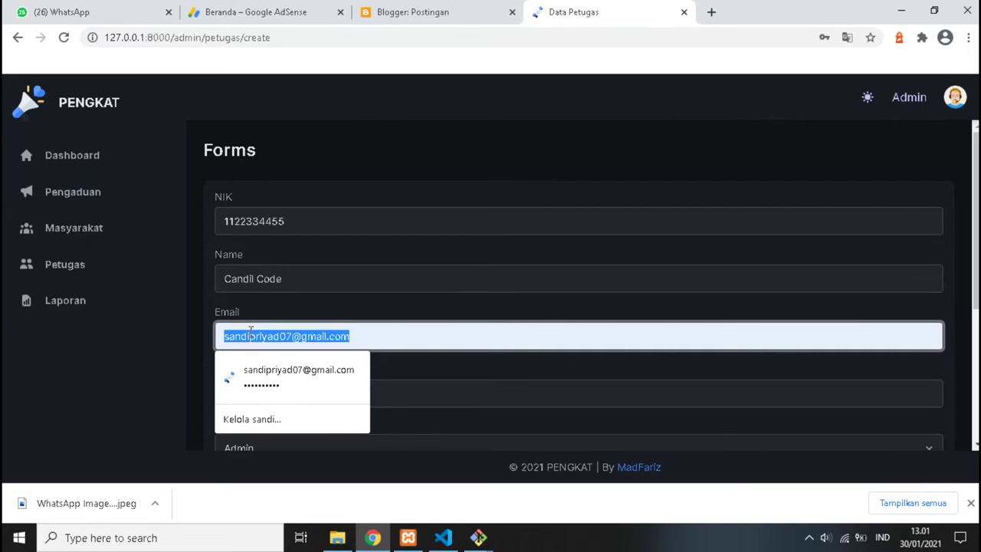
{"action": "left_click", "coordinate": [265, 379]}
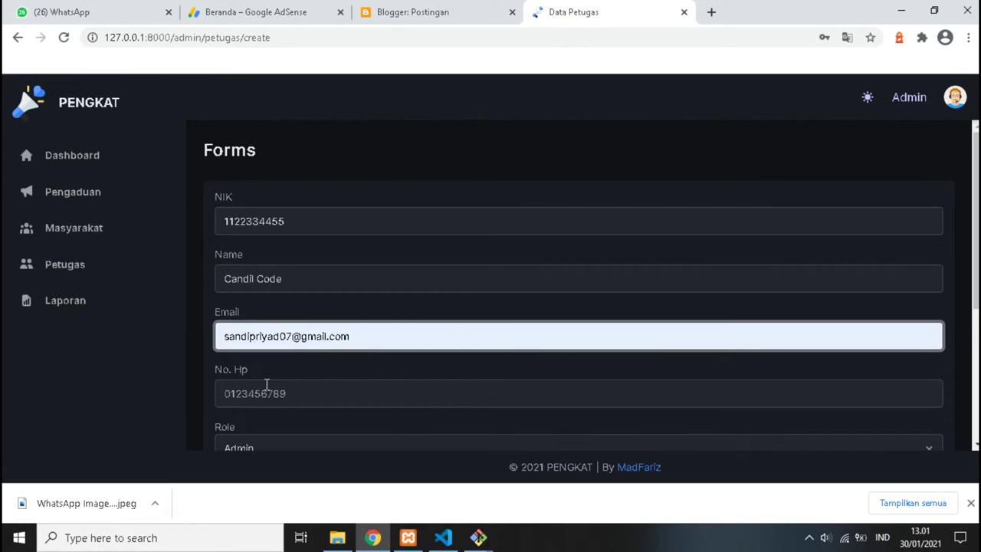
{"action": "scroll", "coordinate": [261, 394], "scroll_direction": "down", "scroll_amount": 1}
{"action": "scroll", "coordinate": [261, 394], "scroll_direction": "down", "scroll_amount": 2}
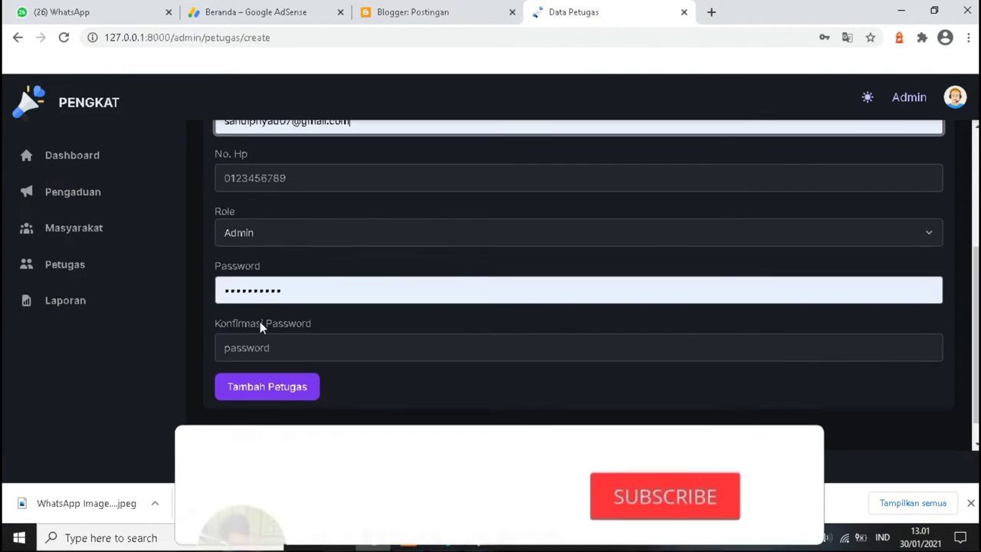
{"action": "left_click", "coordinate": [259, 290]}
{"action": "scroll", "coordinate": [270, 255], "scroll_direction": "up", "scroll_amount": 2}
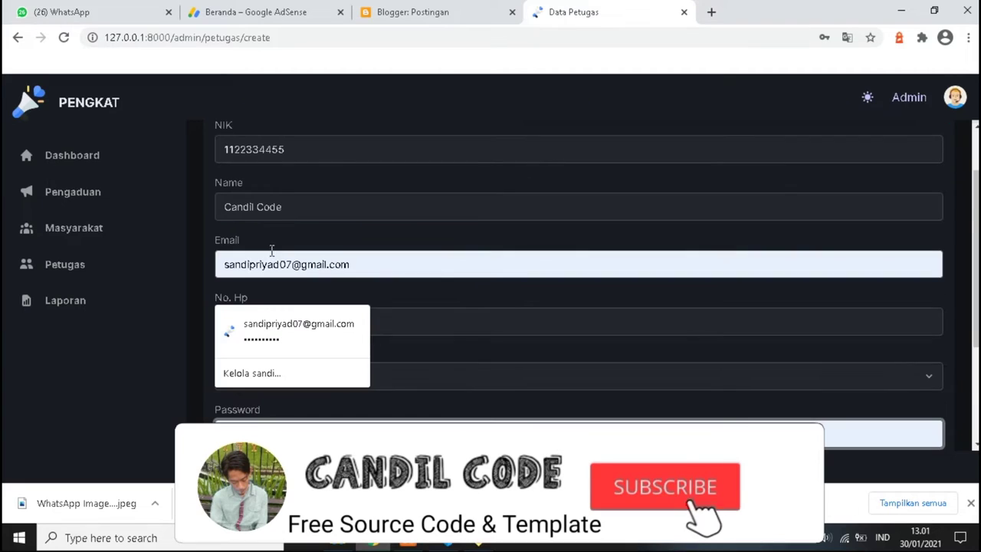
{"action": "left_click", "coordinate": [280, 263]}
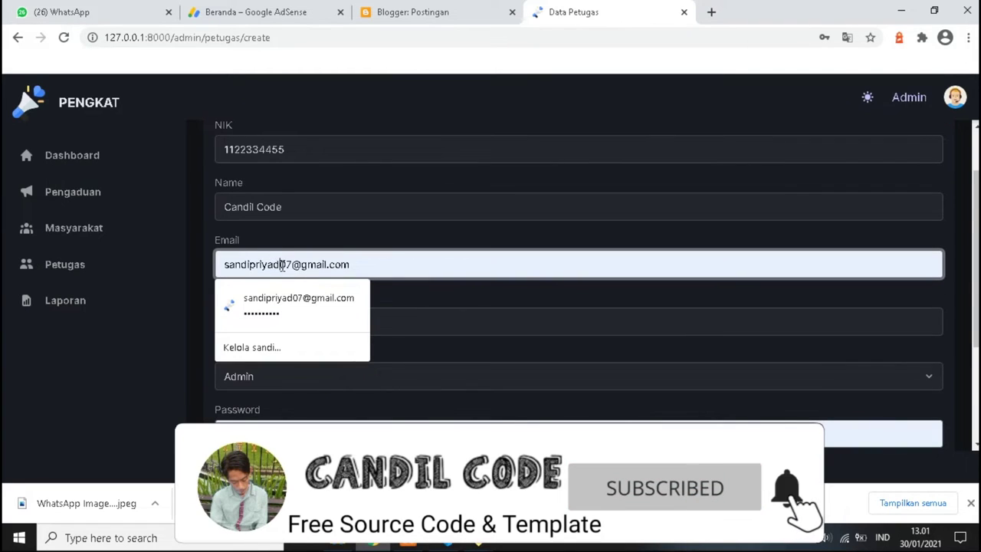
{"action": "type", "text": "1"}
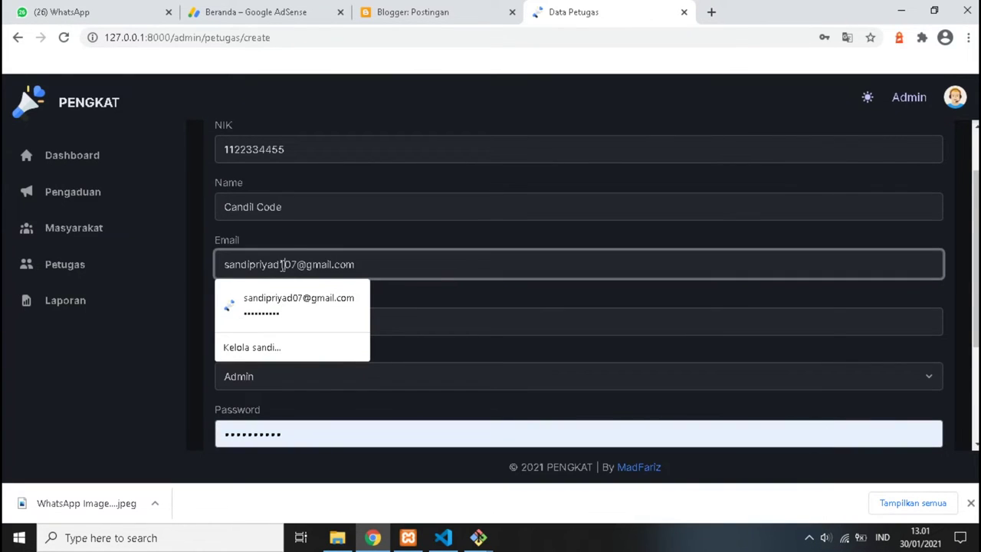
{"action": "left_click", "coordinate": [176, 361]}
{"action": "scroll", "coordinate": [261, 394], "scroll_direction": "down", "scroll_amount": 2}
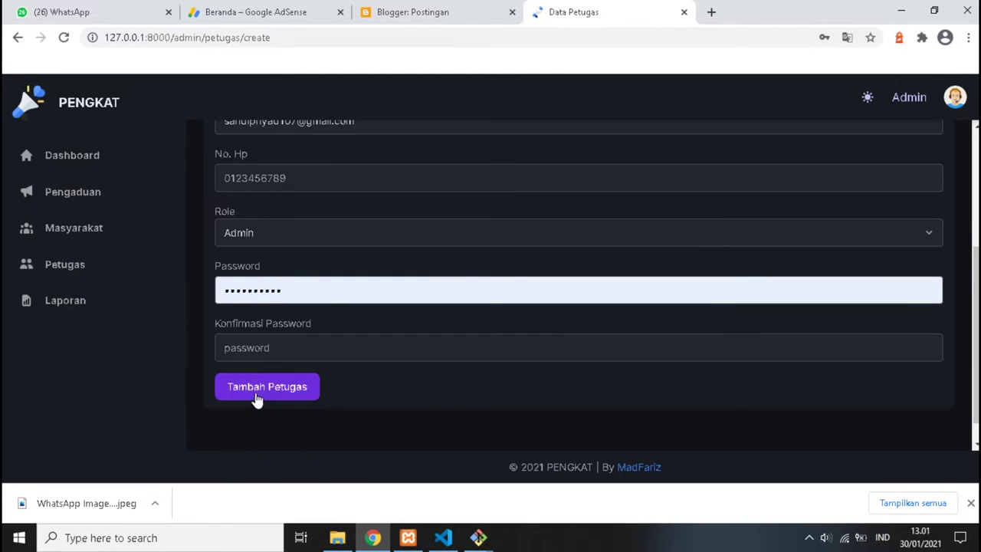
{"action": "scroll", "coordinate": [253, 322], "scroll_direction": "up", "scroll_amount": 1}
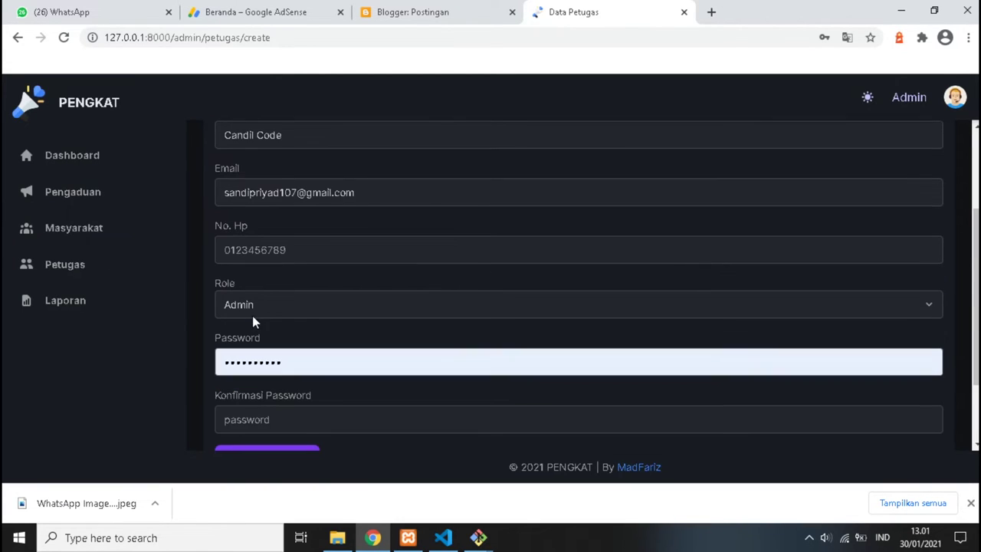
Enter the password and its confirmation, and set the role to Petugas.
{"action": "double_click", "coordinate": [253, 361]}
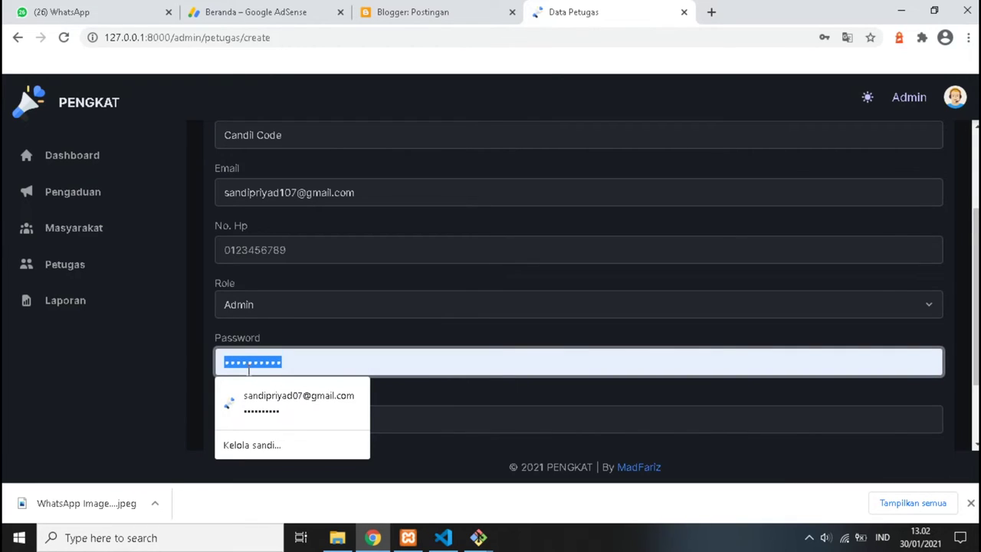
{"action": "type", "text": "12"}
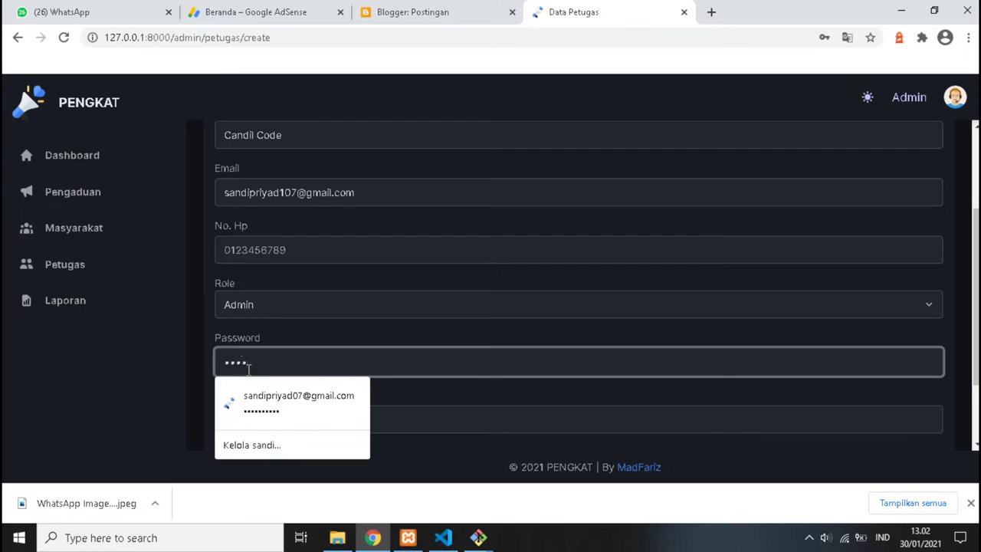
{"action": "type", "text": "345678"}
{"action": "left_click", "coordinate": [256, 417]}
{"action": "type", "text": "1234567"}
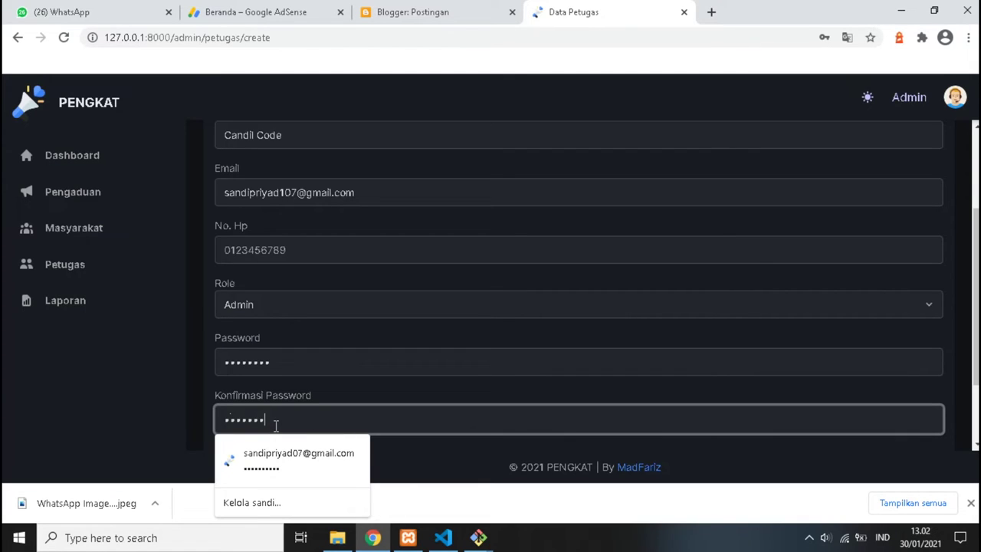
{"action": "left_click", "coordinate": [166, 380]}
{"action": "scroll", "coordinate": [315, 307], "scroll_direction": "down", "scroll_amount": 1}
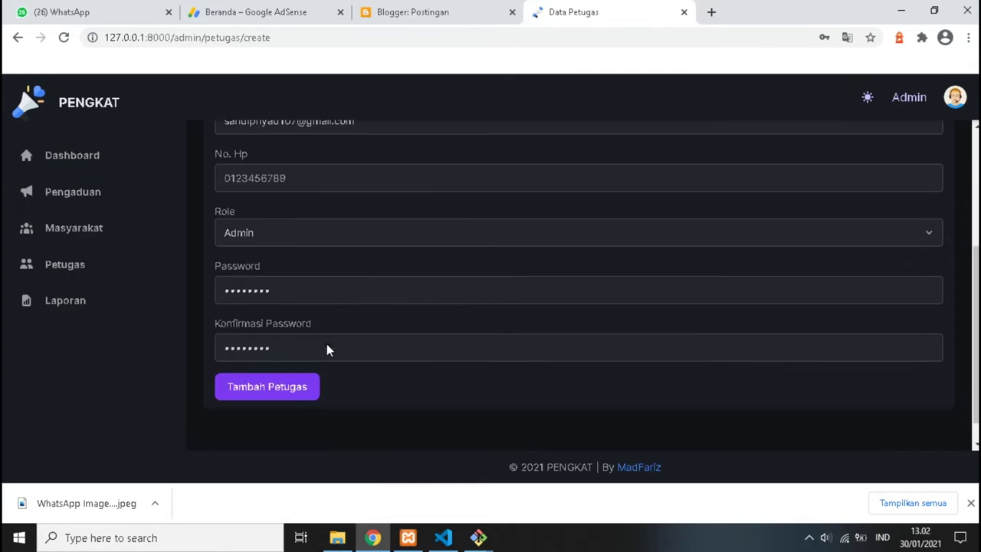
{"action": "left_click", "coordinate": [298, 232]}
{"action": "left_click", "coordinate": [293, 265]}
Submit the new officer form, return to the officer list, and log out of the admin account.
{"action": "left_click", "coordinate": [282, 396]}
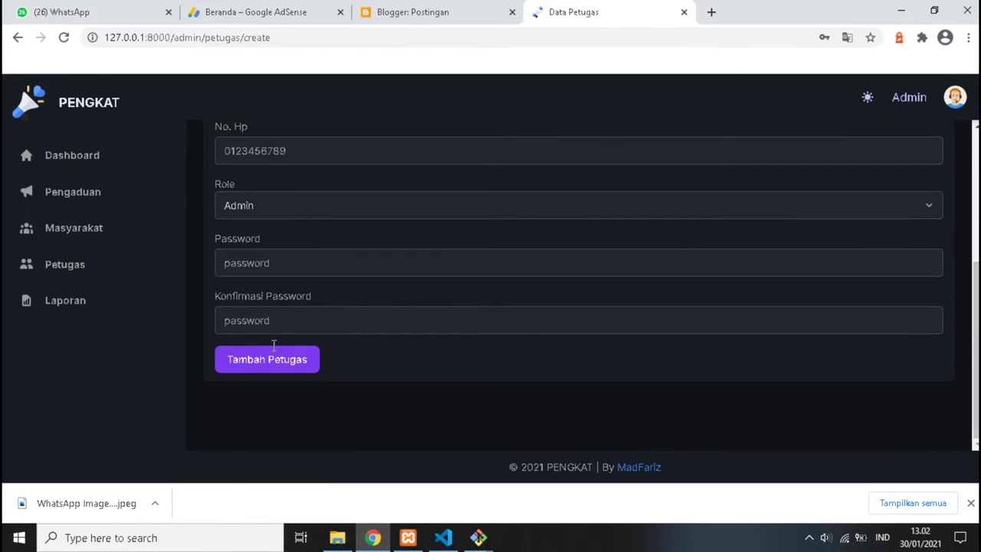
{"action": "left_click", "coordinate": [274, 359]}
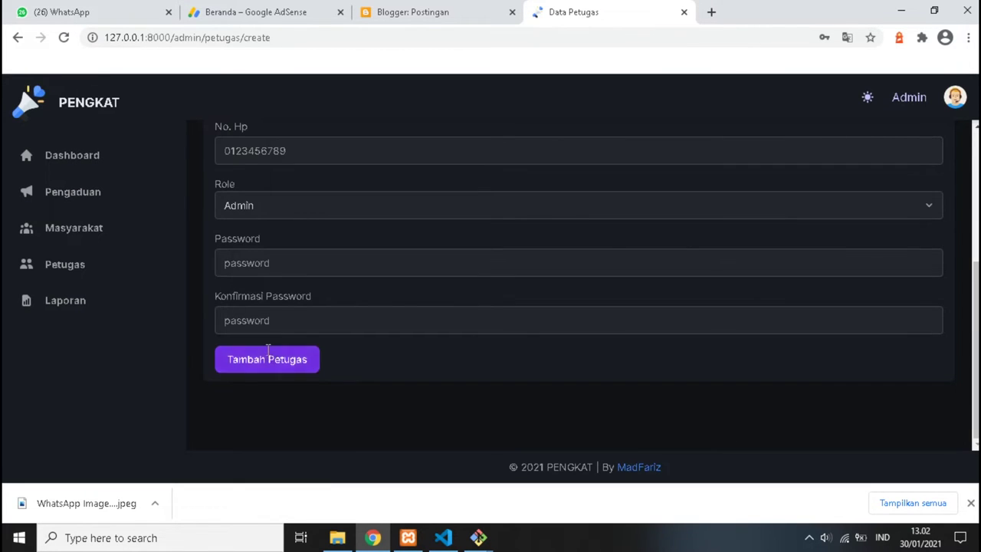
{"action": "left_click", "coordinate": [96, 266]}
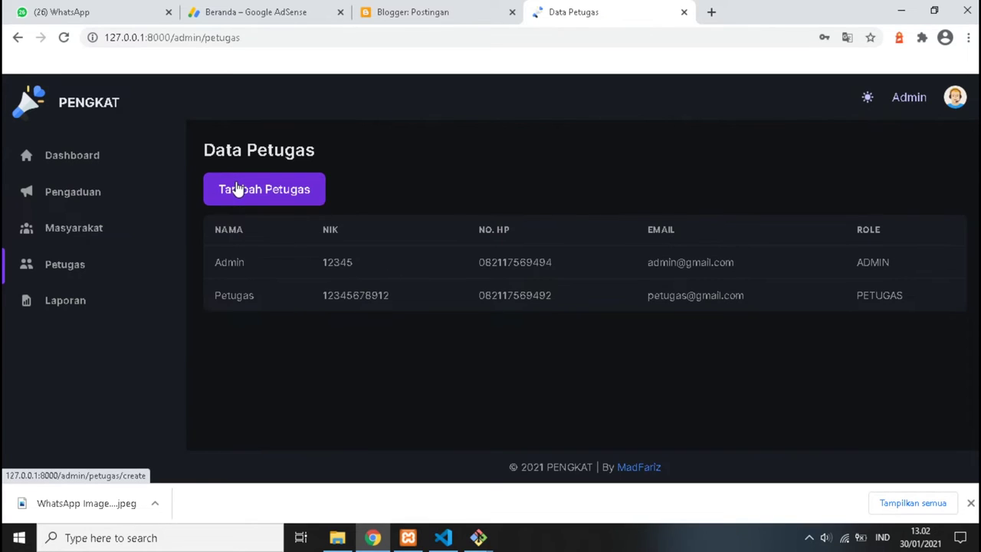
{"action": "left_click", "coordinate": [954, 98]}
{"action": "left_click", "coordinate": [876, 138]}
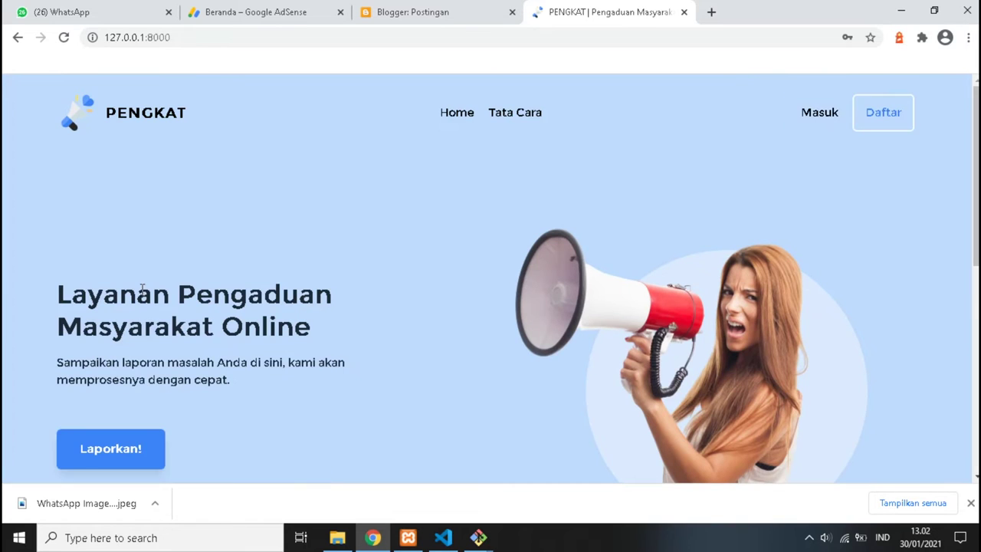
Try the complaint button, go back to the landing page, then head to Daftar registration.
{"action": "scroll", "coordinate": [86, 427], "scroll_direction": "down", "scroll_amount": 1}
{"action": "left_click", "coordinate": [111, 376]}
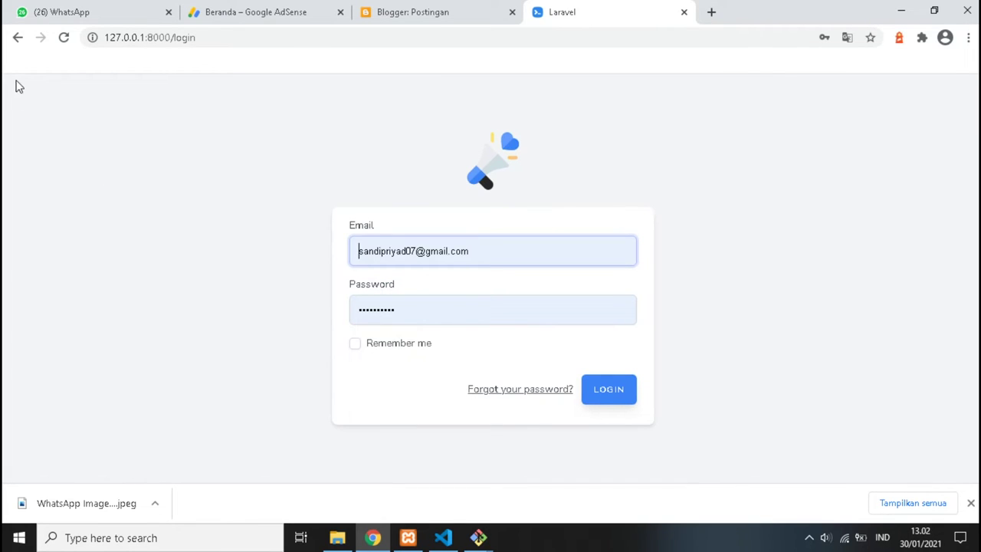
{"action": "left_click", "coordinate": [20, 40]}
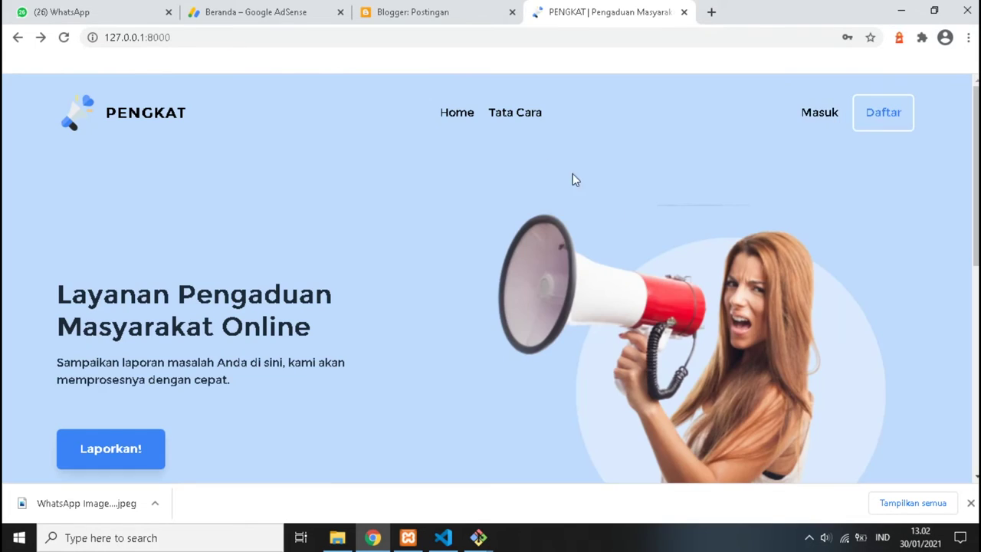
{"action": "left_click", "coordinate": [860, 115]}
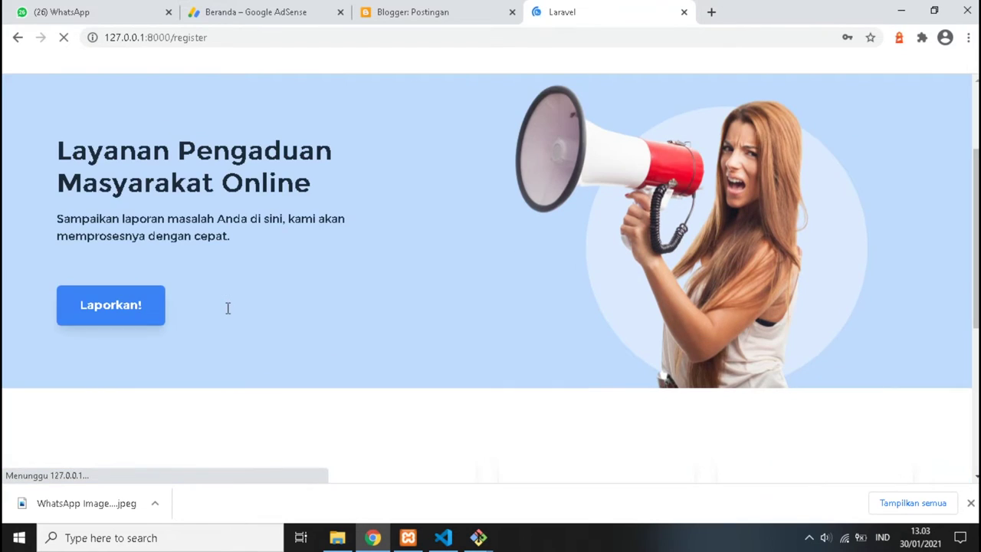
Enter the new user's NIK, full name and e-mail on the registration form.
{"action": "scroll", "coordinate": [387, 276], "scroll_direction": "down", "scroll_amount": 2}
{"action": "scroll", "coordinate": [394, 260], "scroll_direction": "up", "scroll_amount": 2}
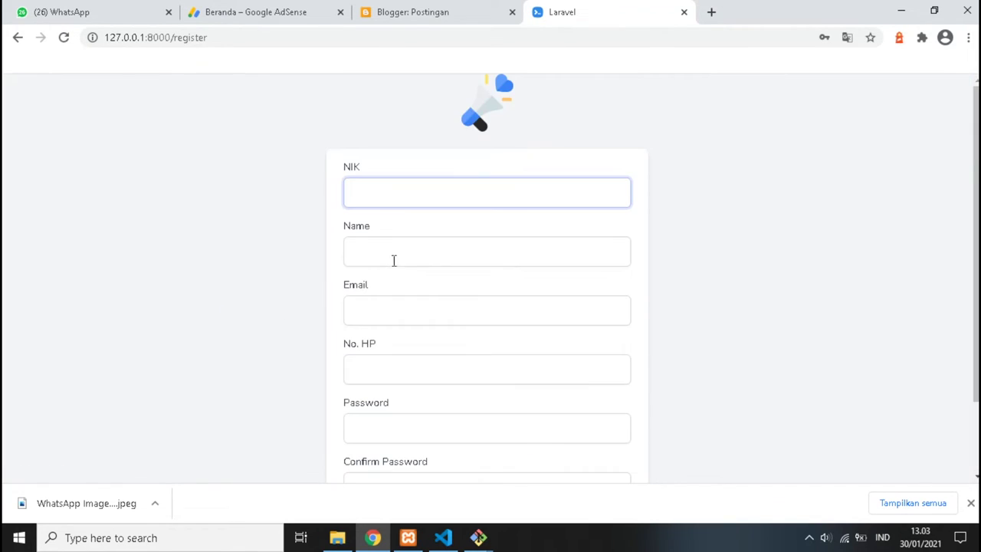
{"action": "type", "text": "112233445566"}
{"action": "left_click", "coordinate": [412, 247]}
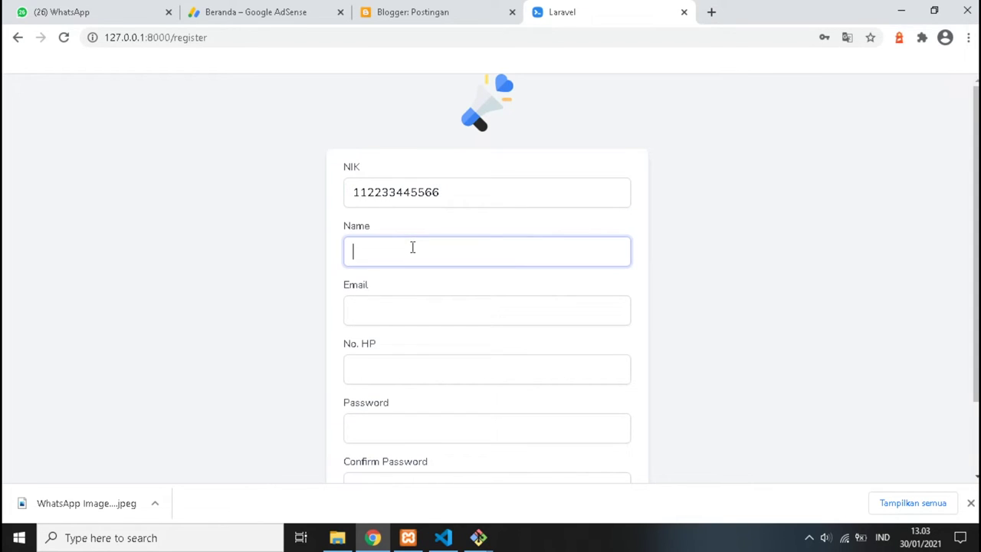
{"action": "type", "text": "Candil Code"}
{"action": "left_click", "coordinate": [409, 319]}
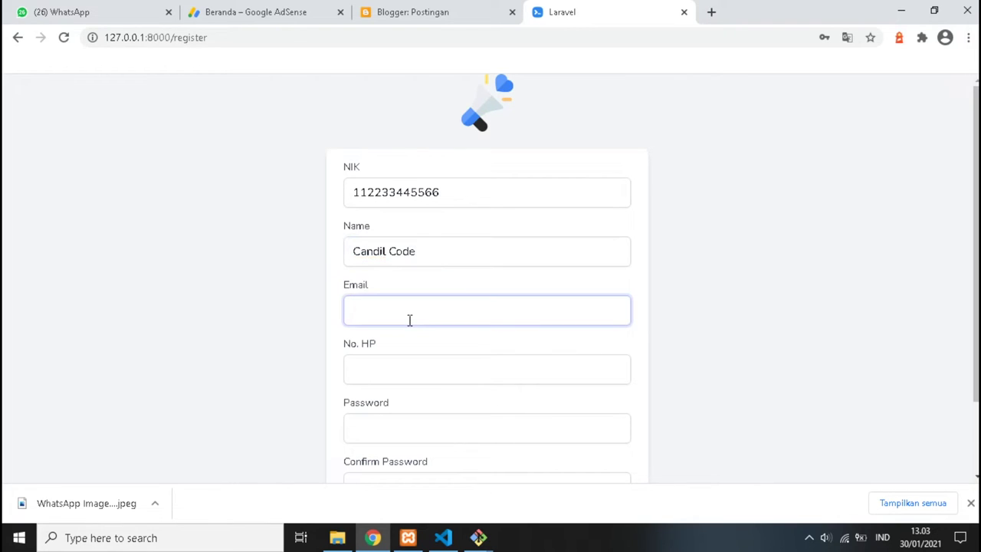
Add the phone number and a matching password and confirmation, then submit the registration.
{"action": "key", "text": "Tab"}
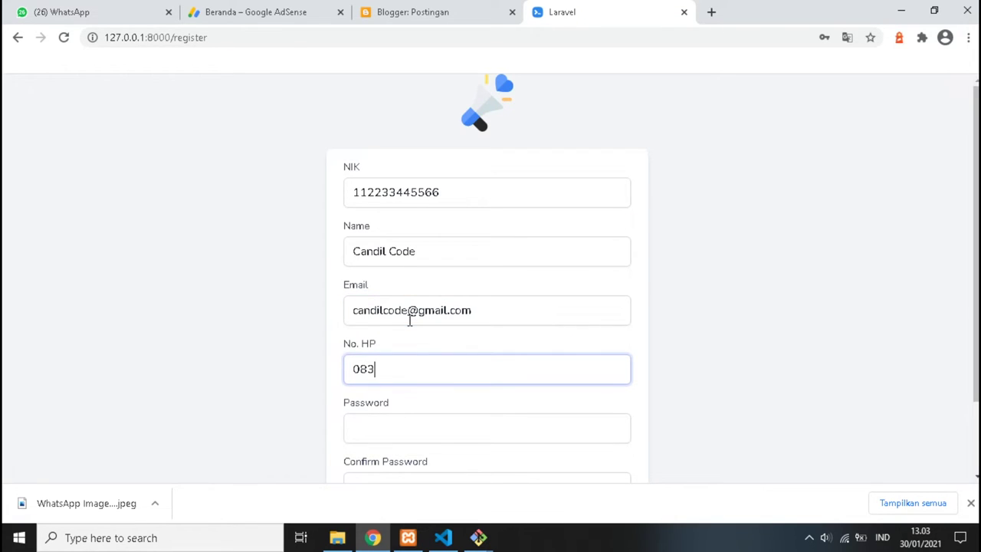
{"action": "left_click", "coordinate": [427, 423]}
{"action": "type", "text": "password"}
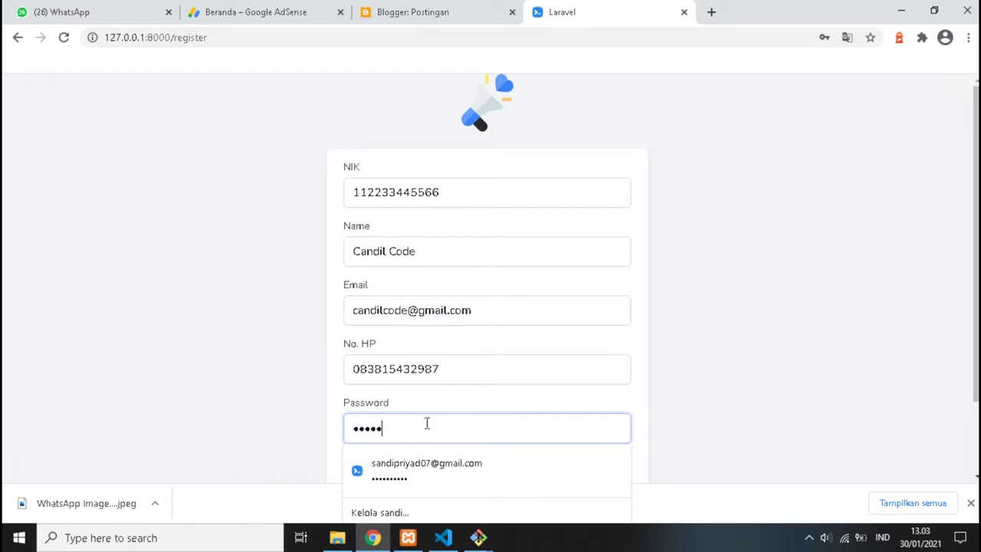
{"action": "type", "text": "12"}
{"action": "scroll", "coordinate": [385, 406], "scroll_direction": "down", "scroll_amount": 2}
{"action": "left_click", "coordinate": [388, 392]}
{"action": "type", "text": "password"}
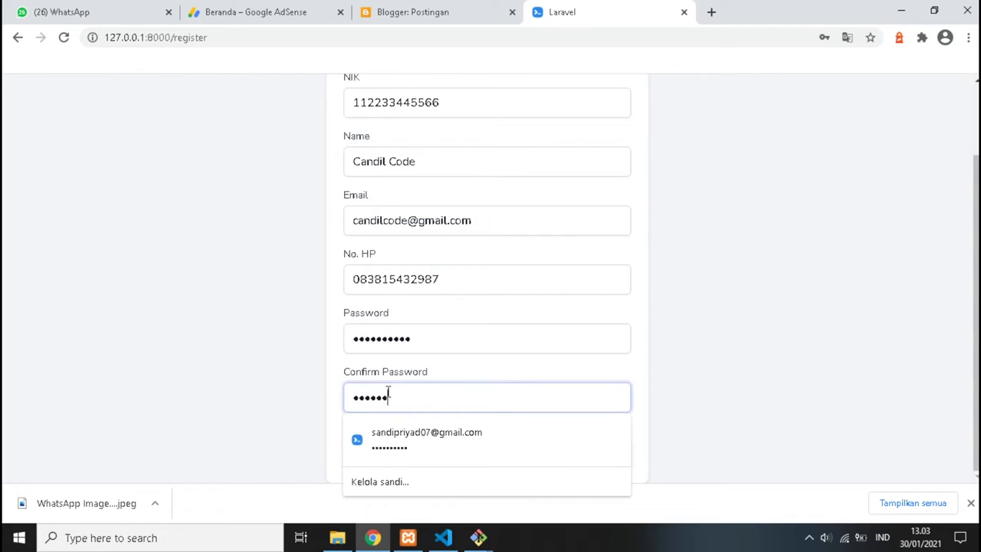
{"action": "type", "text": "12"}
{"action": "left_click", "coordinate": [286, 361]}
{"action": "left_click", "coordinate": [580, 451]}
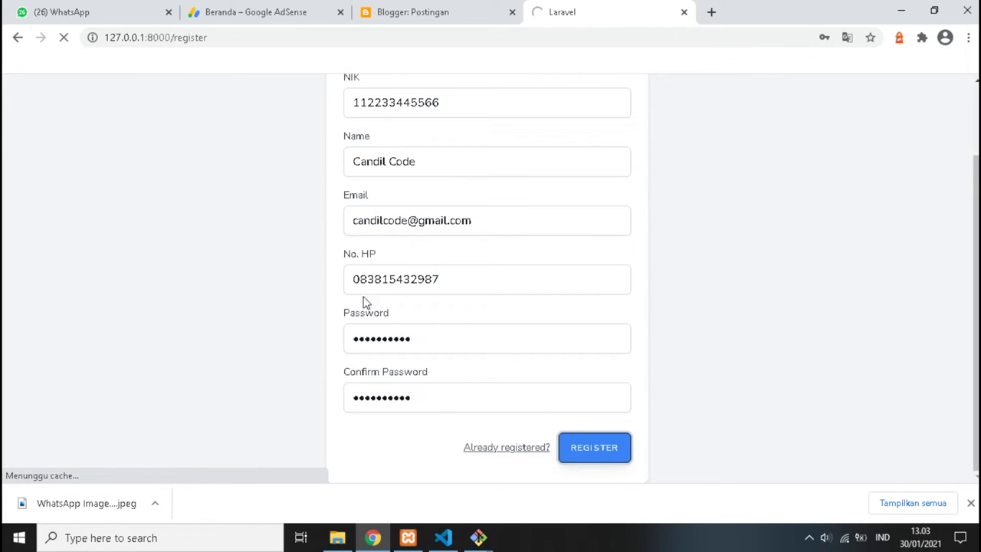
{"action": "triple_click", "coordinate": [411, 223]}
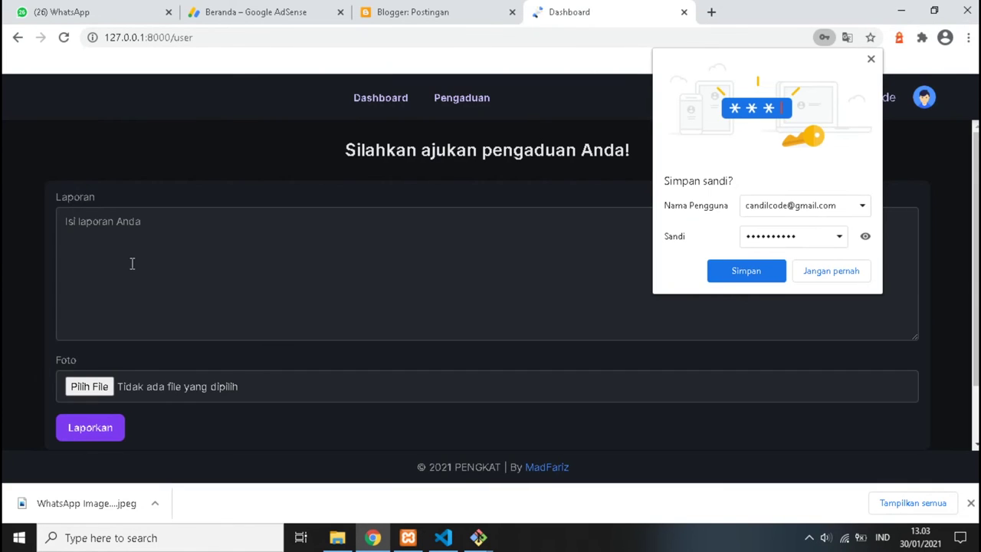
Dismiss the save-password popup and enter the complaint 'Tong Loba Teuing Ngalamu' in Laporan.
{"action": "left_click", "coordinate": [170, 259]}
{"action": "left_click", "coordinate": [871, 59]}
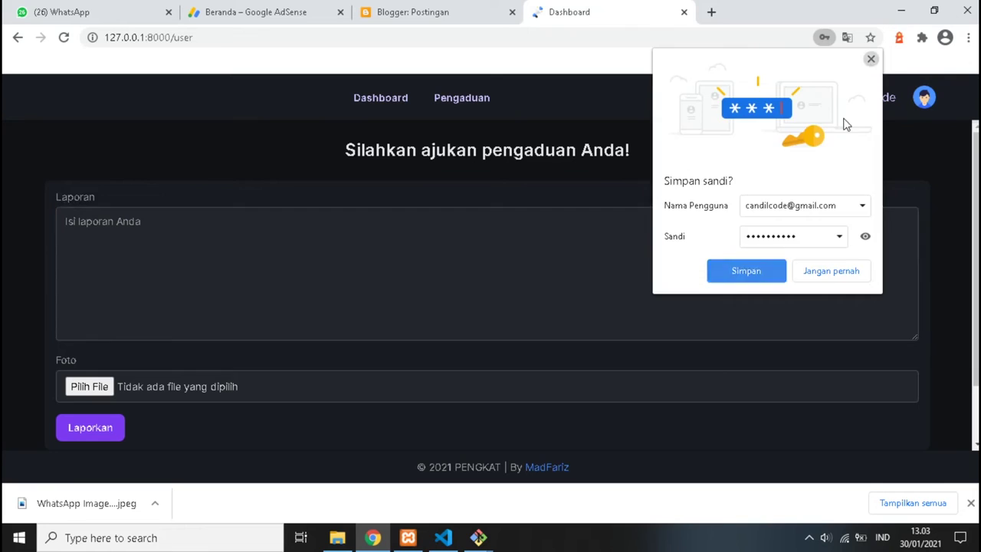
{"action": "scroll", "coordinate": [140, 346], "scroll_direction": "down", "scroll_amount": 2}
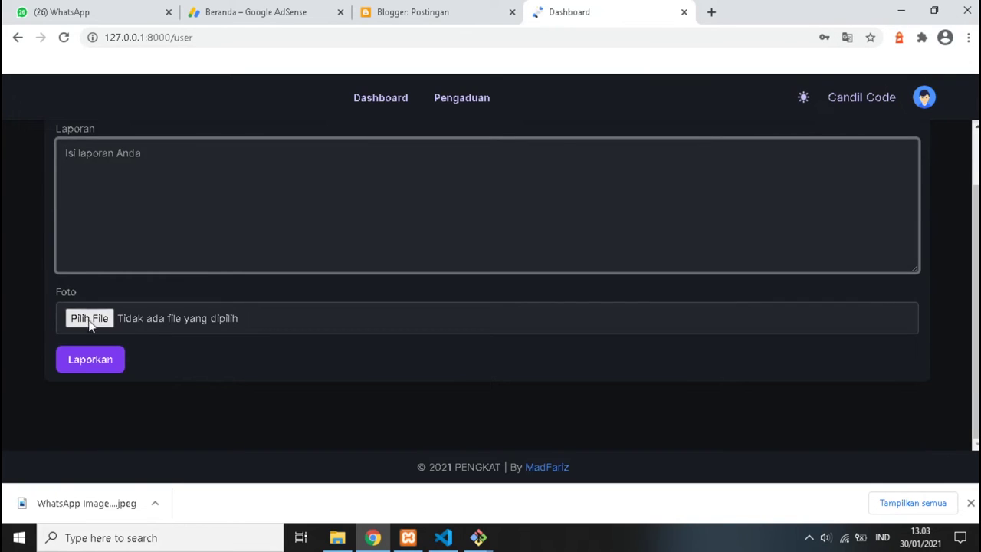
{"action": "scroll", "coordinate": [91, 307], "scroll_direction": "up", "scroll_amount": 2}
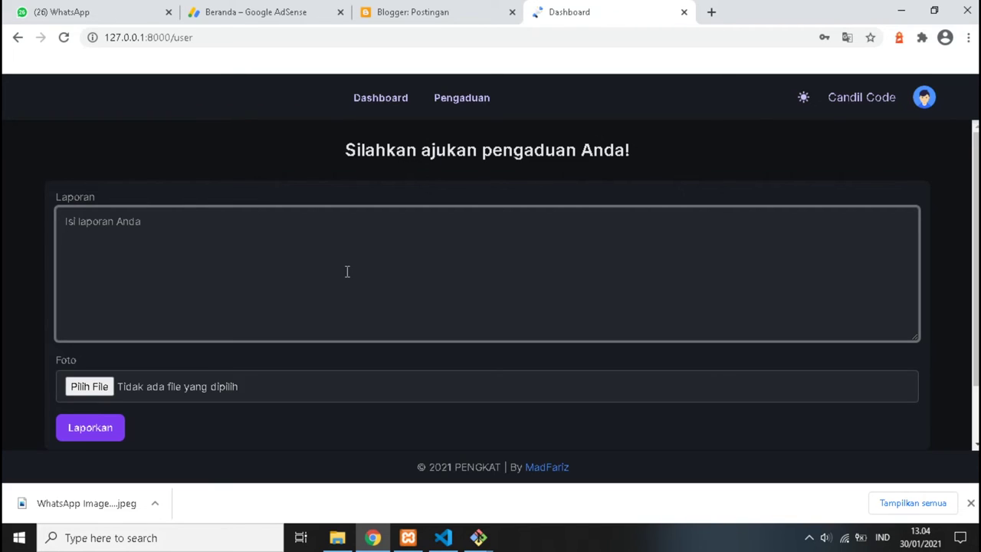
{"action": "type", "text": "Tong Loba Teuing Ngalamun"}
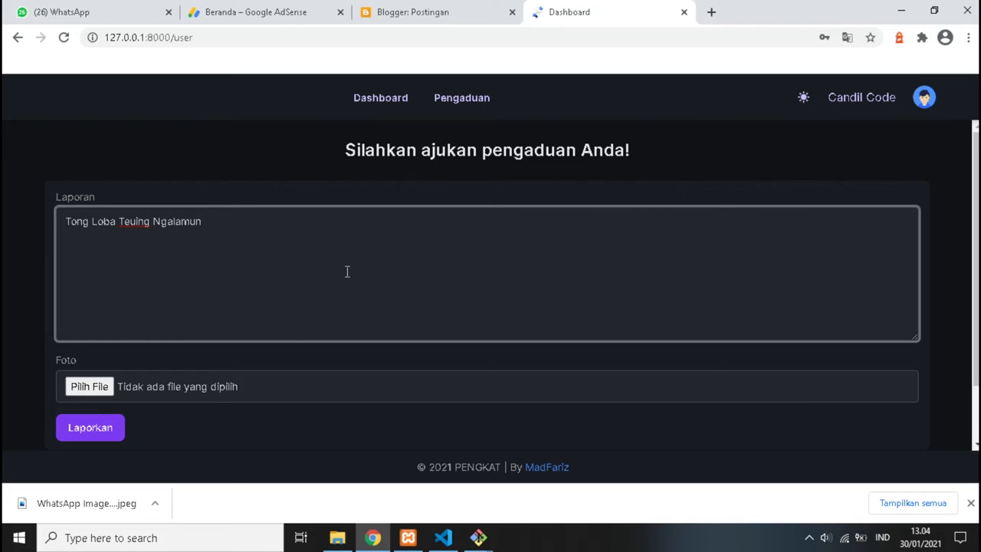
Attach the WhatsApp image file to the complaint.
{"action": "left_click", "coordinate": [96, 386]}
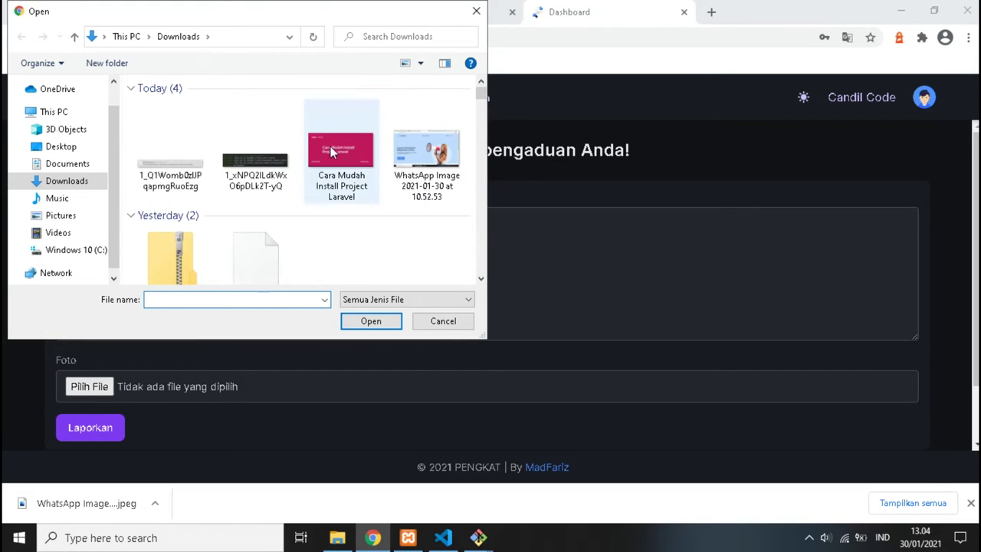
{"action": "left_click", "coordinate": [425, 164]}
{"action": "left_click", "coordinate": [360, 325]}
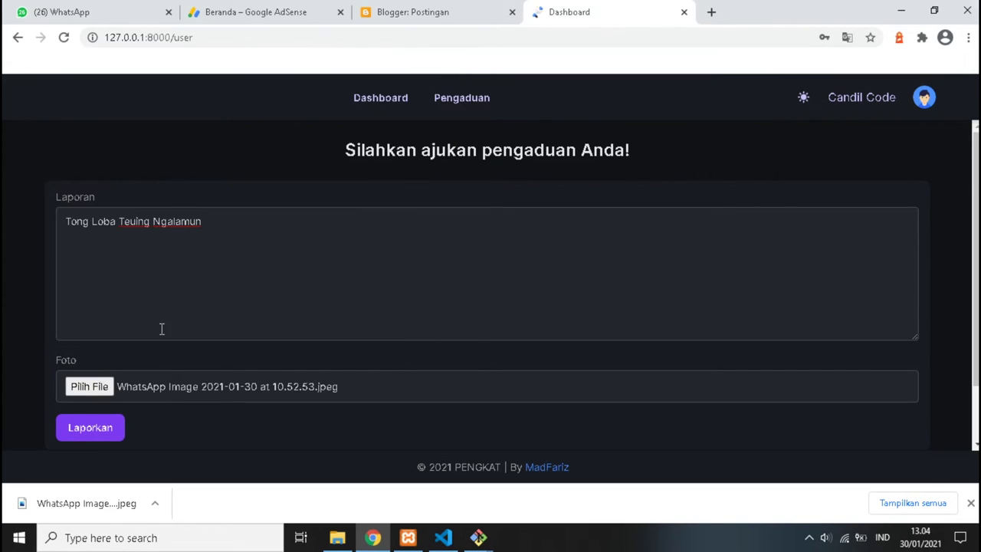
Submit the complaint with Laporkan, acknowledge the confirmation, and go to the Pengaduan list.
{"action": "scroll", "coordinate": [146, 395], "scroll_direction": "down", "scroll_amount": 1}
{"action": "left_click", "coordinate": [94, 367]}
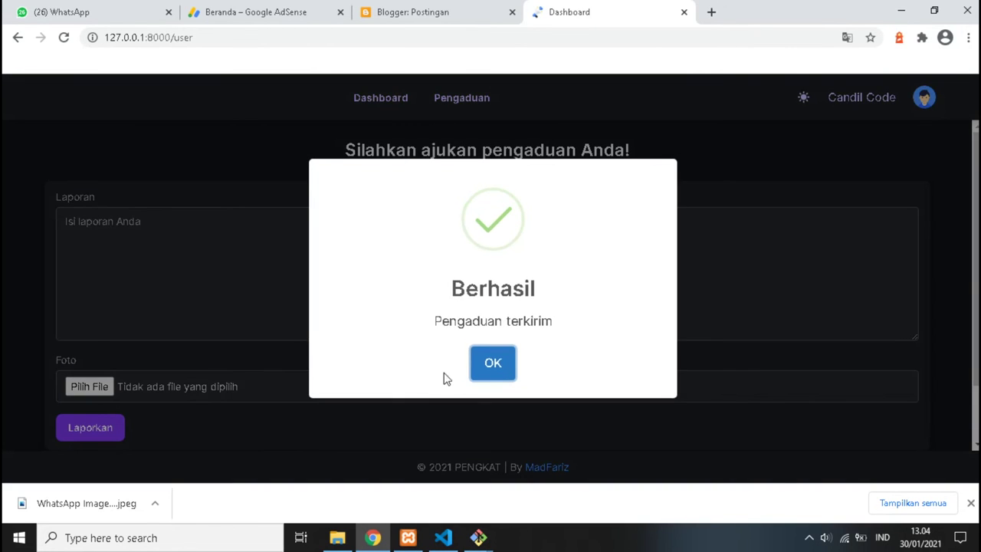
{"action": "left_click", "coordinate": [489, 360]}
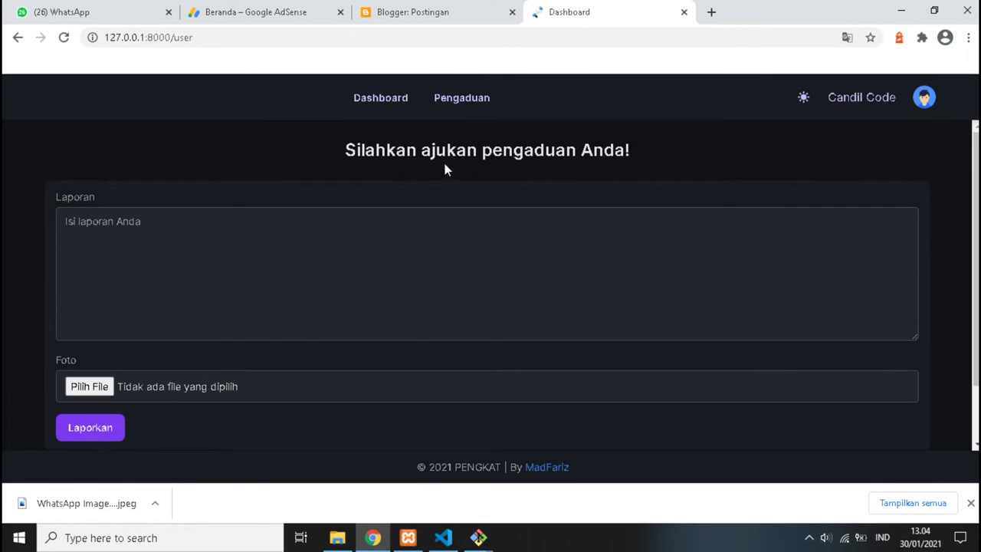
{"action": "left_click", "coordinate": [460, 103]}
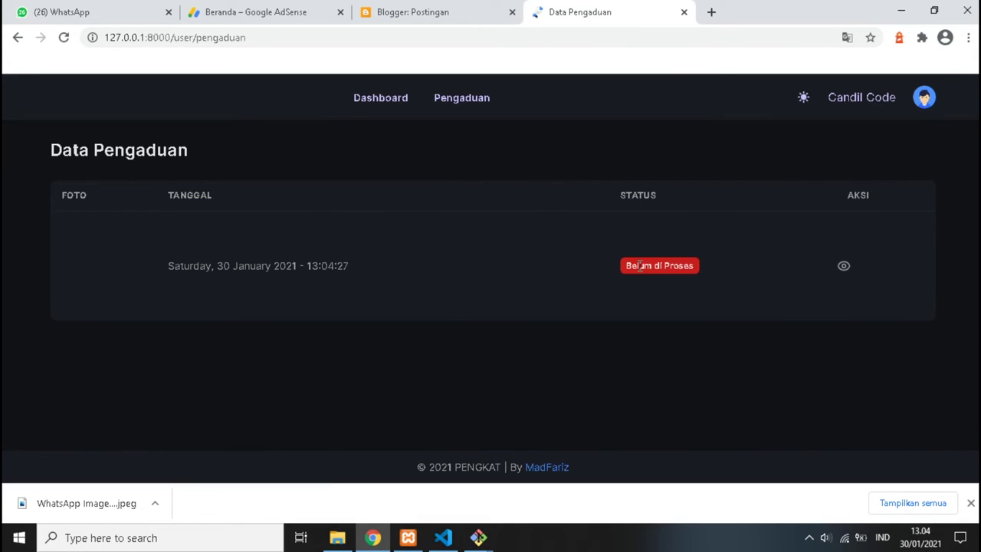
Check the complaint's details (Belum di Proses, no Tanggapan yet), then log out.
{"action": "left_click", "coordinate": [854, 272]}
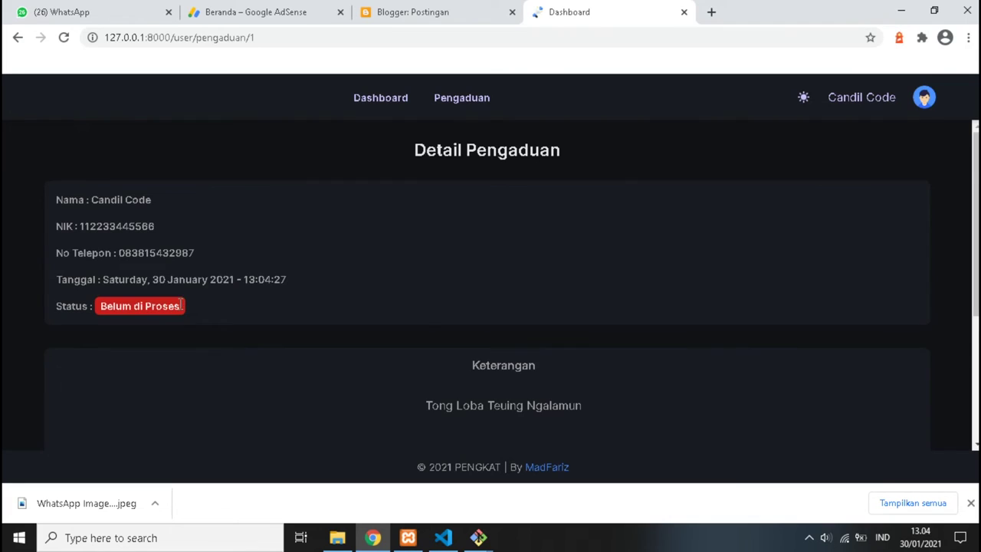
{"action": "scroll", "coordinate": [180, 306], "scroll_direction": "down", "scroll_amount": 3}
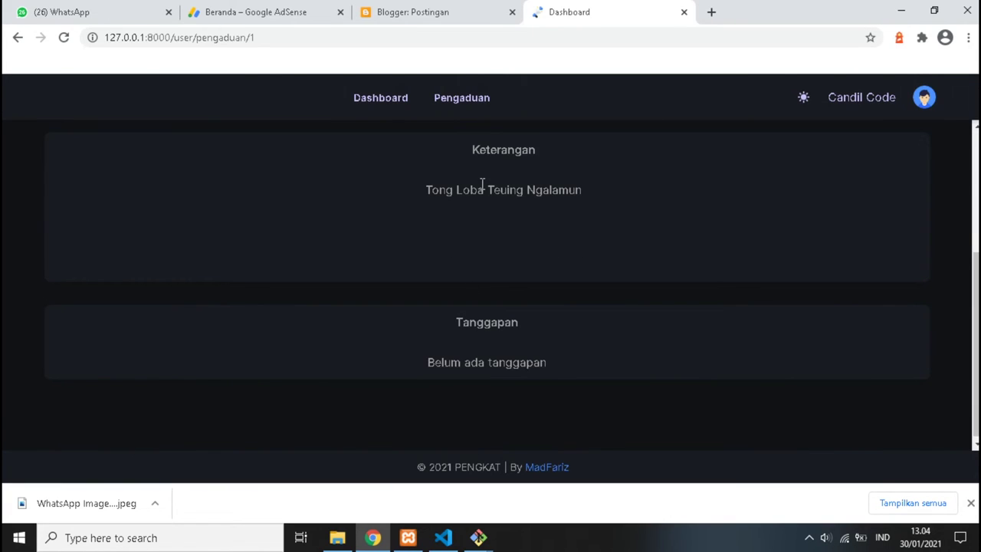
{"action": "scroll", "coordinate": [483, 207], "scroll_direction": "down", "scroll_amount": 1}
{"action": "scroll", "coordinate": [461, 371], "scroll_direction": "up", "scroll_amount": 3}
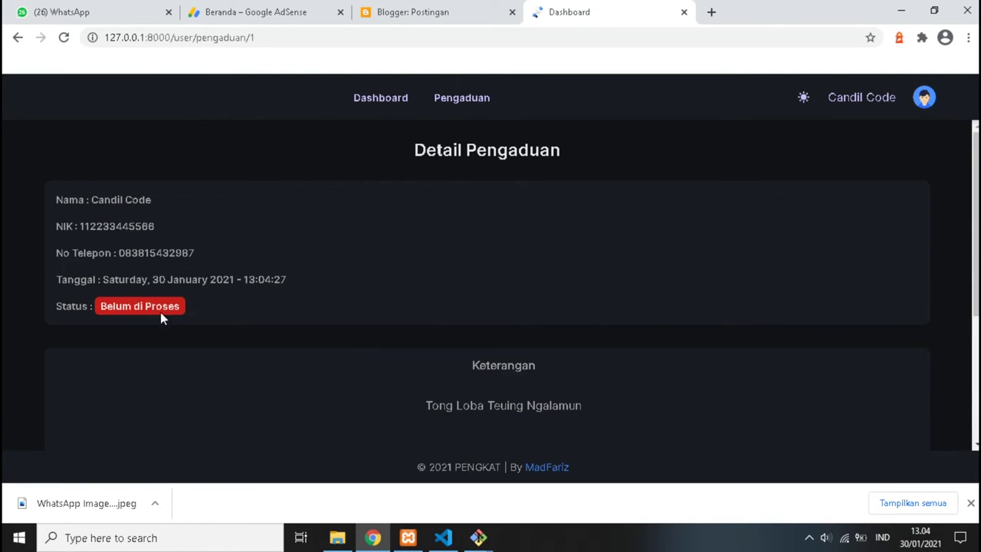
{"action": "left_click", "coordinate": [923, 97]}
{"action": "left_click", "coordinate": [833, 135]}
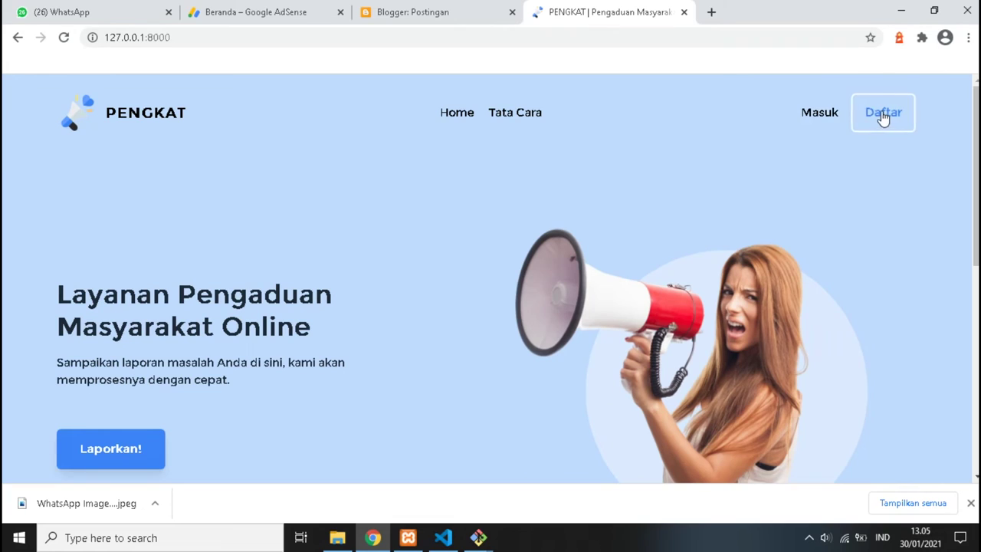
Sign in with the admin e-mail address and the admin password.
{"action": "left_click", "coordinate": [810, 121]}
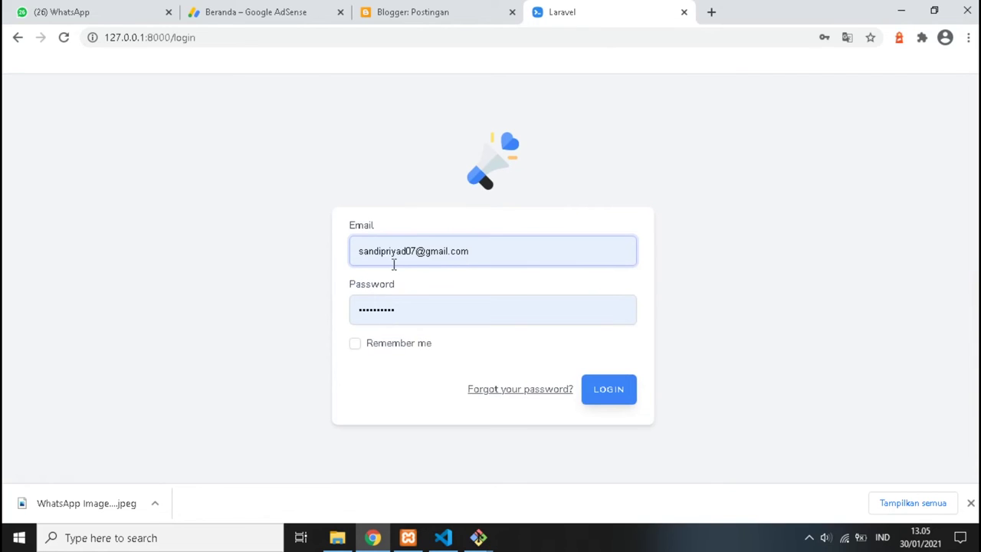
{"action": "triple_click", "coordinate": [395, 259]}
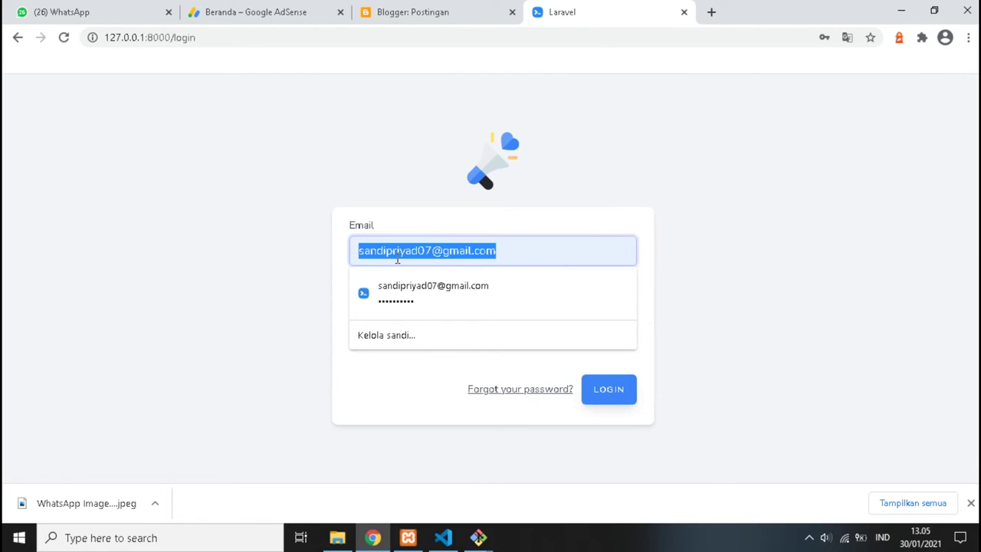
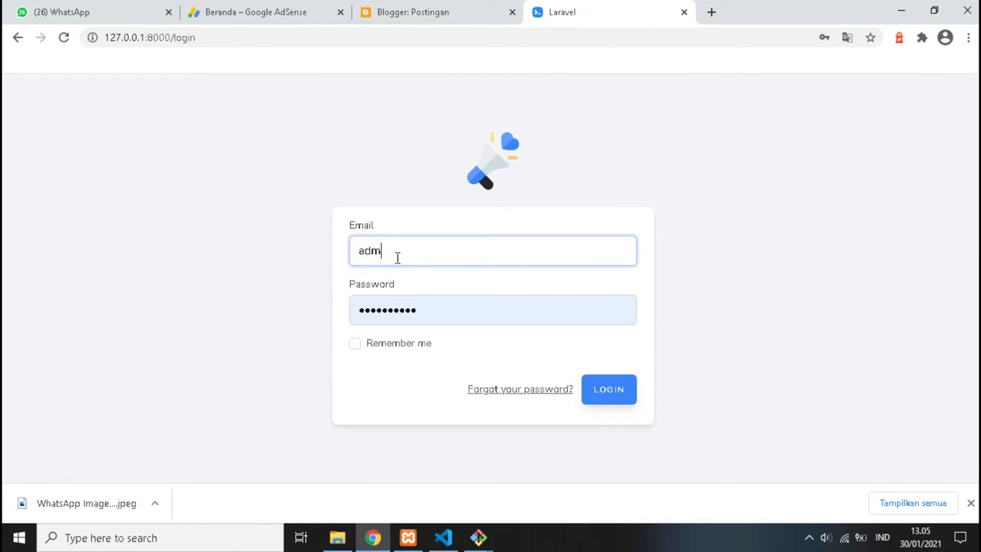
{"action": "key", "text": "Tab"}
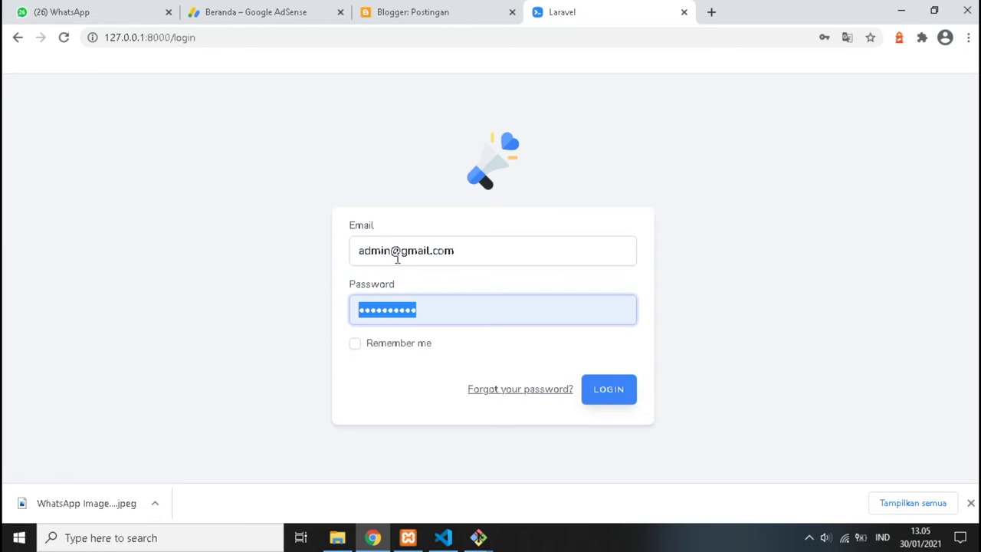
{"action": "type", "text": "passwo"}
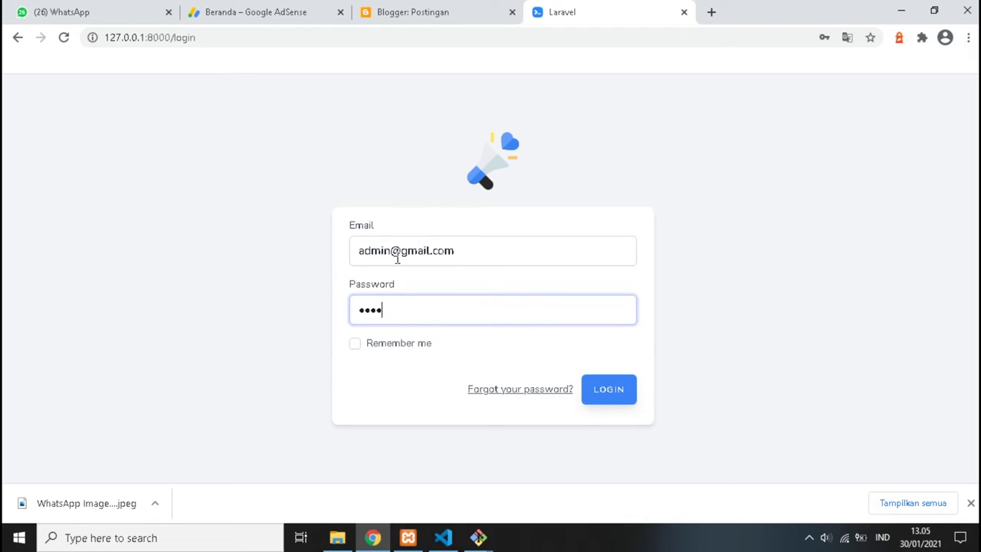
{"action": "key", "text": "Return"}
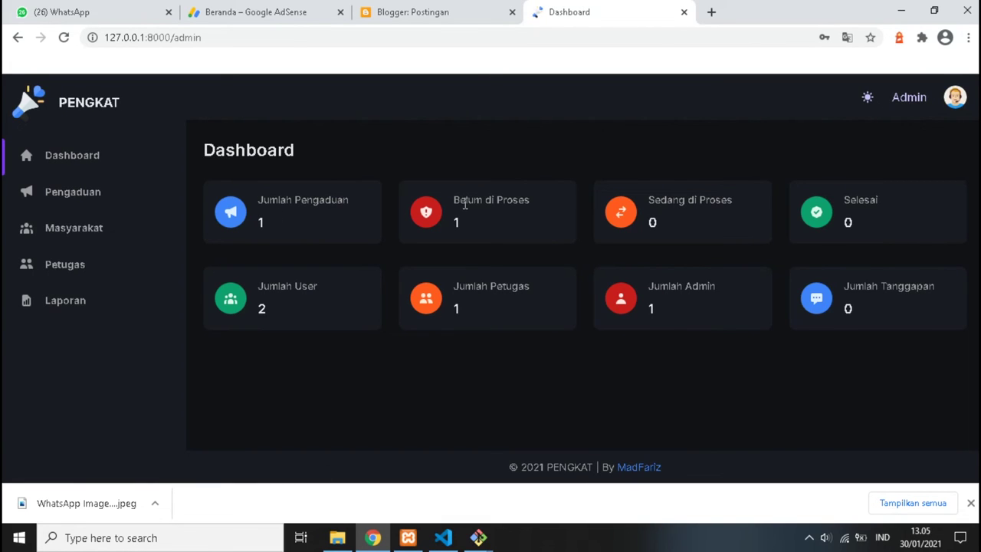
Open the complaint's details from Pengaduan and start a new Tanggapan.
{"action": "left_click", "coordinate": [70, 202]}
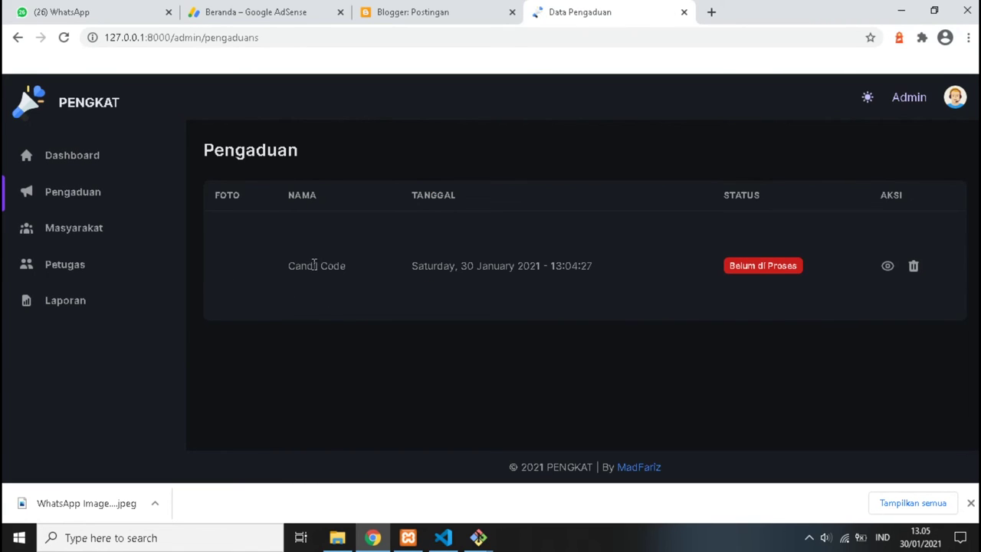
{"action": "left_click", "coordinate": [890, 268]}
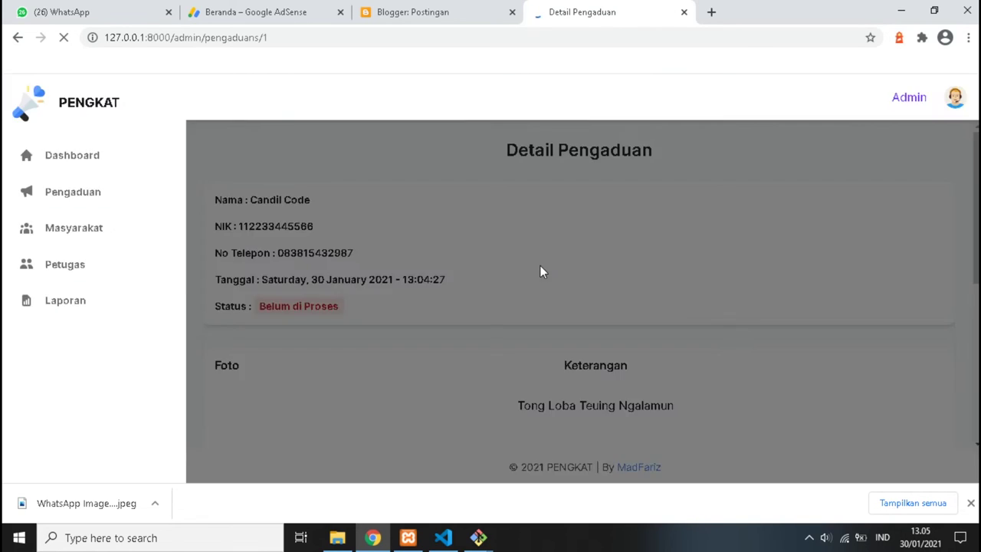
{"action": "scroll", "coordinate": [436, 276], "scroll_direction": "down", "scroll_amount": 1}
{"action": "scroll", "coordinate": [429, 284], "scroll_direction": "down", "scroll_amount": 3}
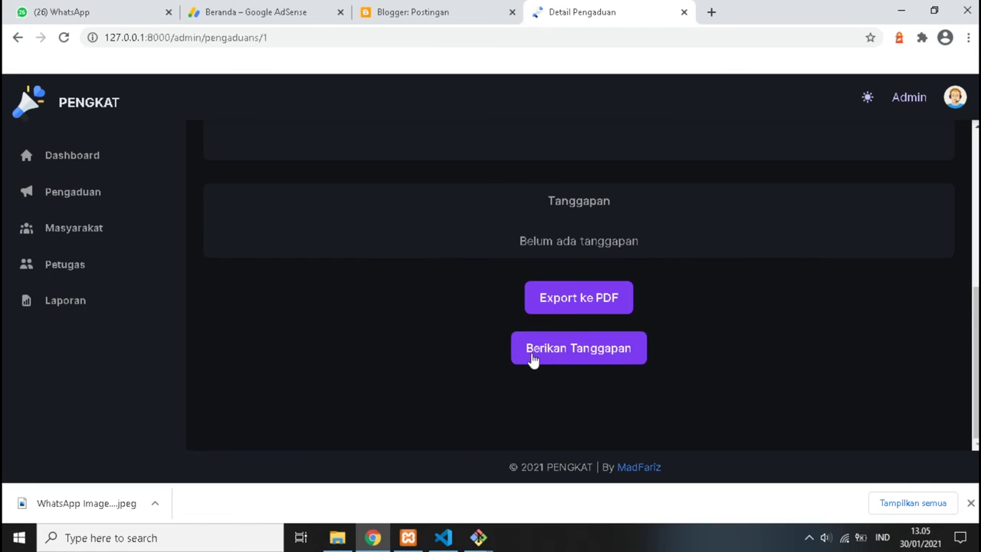
{"action": "left_click", "coordinate": [562, 355]}
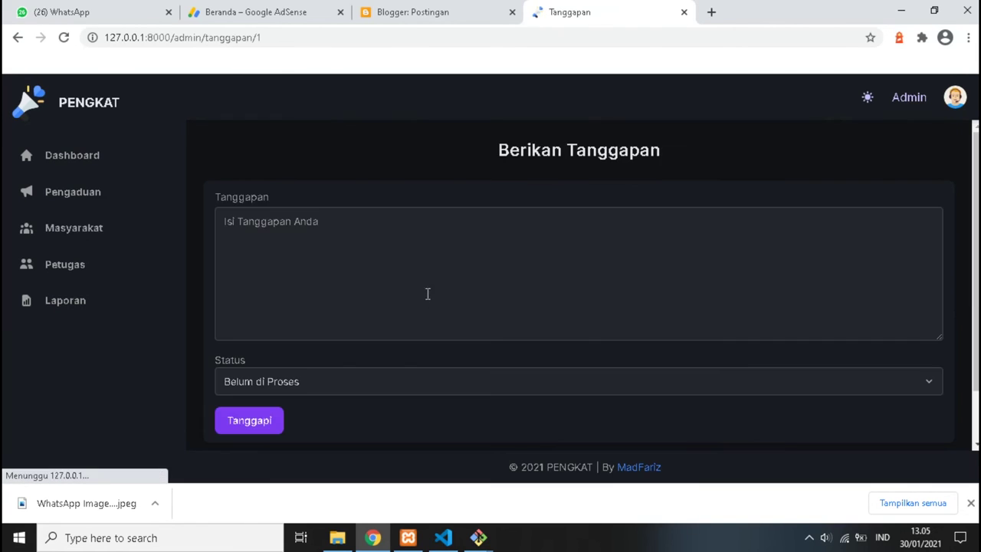
Submit the response 'Kang Process' with status Sedang di Proses and dismiss the success message.
{"action": "scroll", "coordinate": [426, 291], "scroll_direction": "down", "scroll_amount": 1}
{"action": "left_click", "coordinate": [316, 323]}
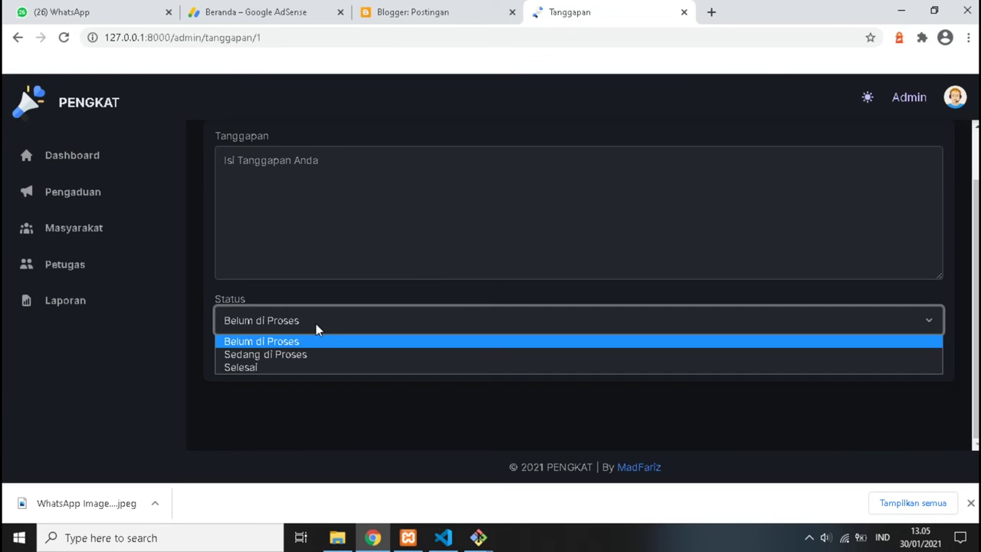
{"action": "left_click", "coordinate": [318, 356]}
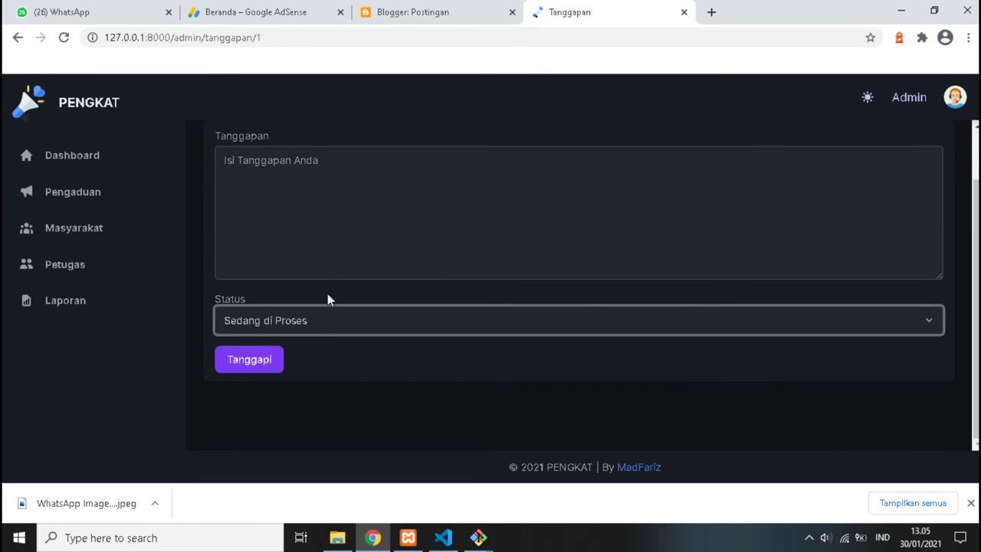
{"action": "left_click", "coordinate": [315, 207]}
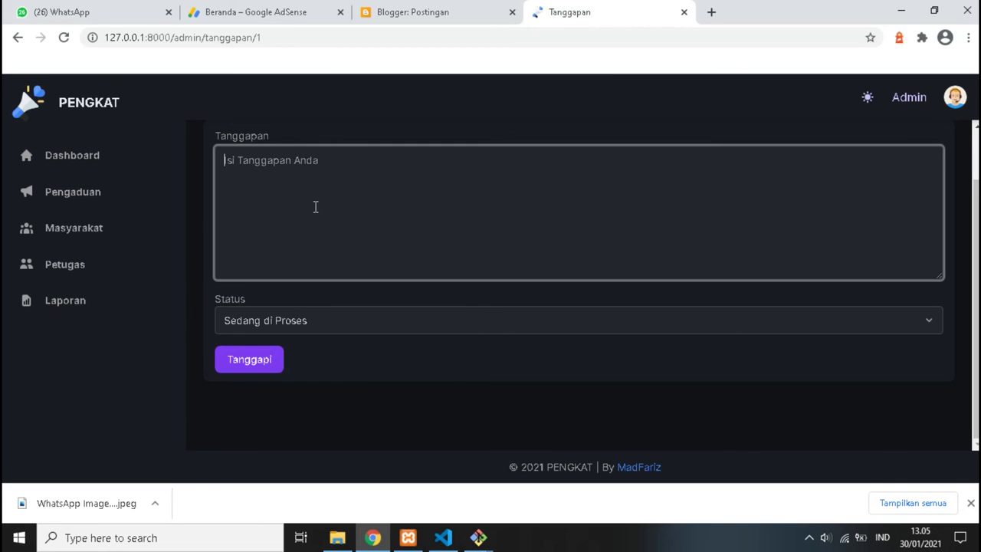
{"action": "type", "text": "Kang"}
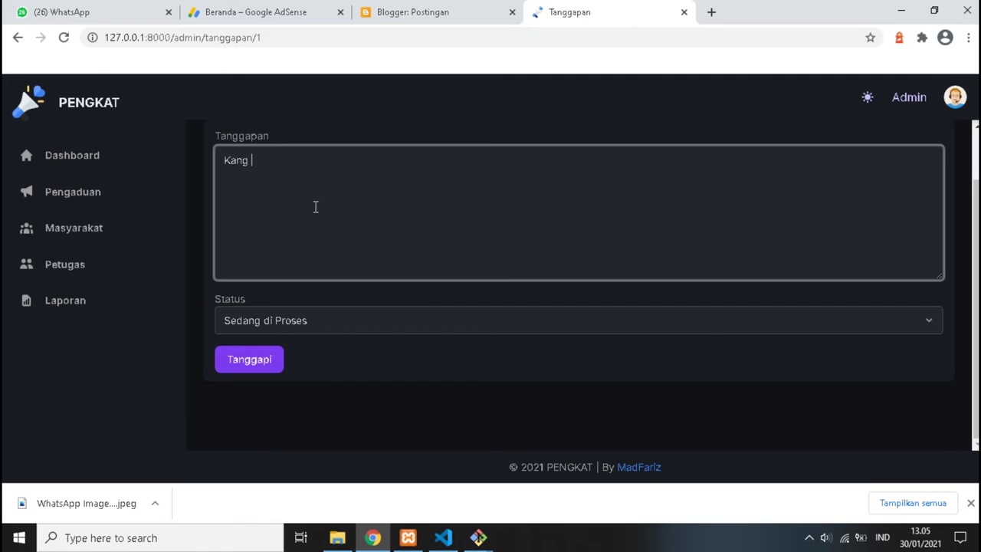
{"action": "type", "text": " Process"}
{"action": "left_click", "coordinate": [251, 360]}
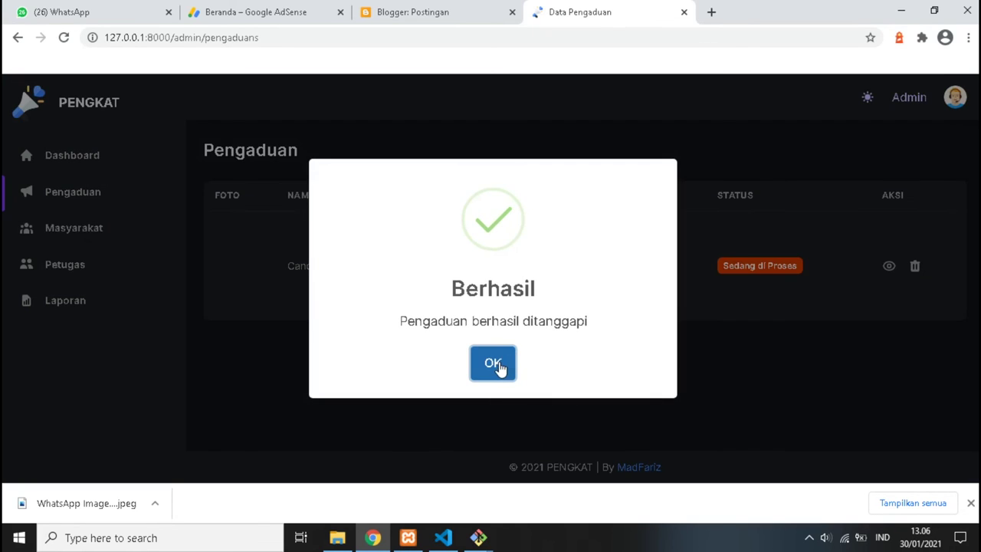
{"action": "left_click", "coordinate": [498, 367]}
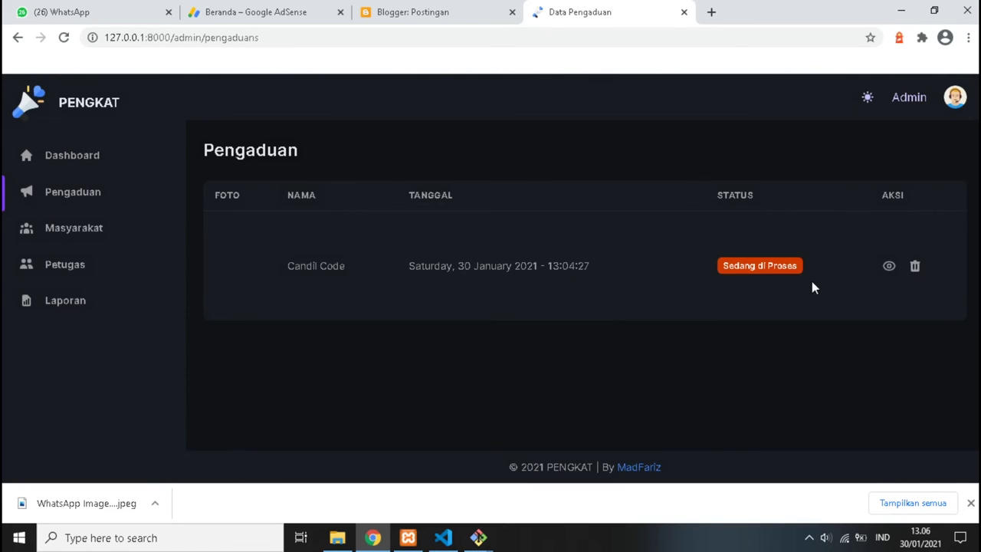
Reopen the complaint's details and start another Tanggapan.
{"action": "left_click", "coordinate": [889, 267]}
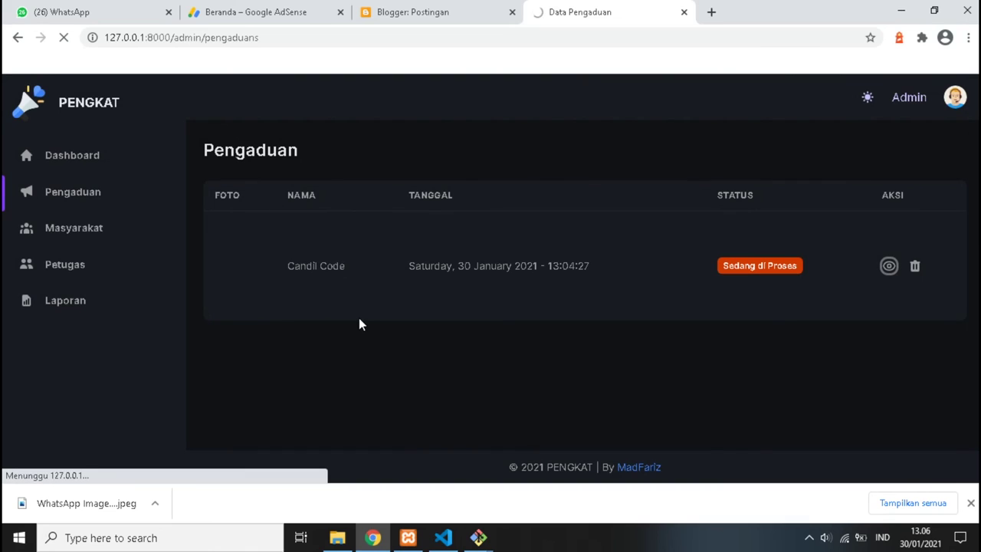
{"action": "scroll", "coordinate": [357, 337], "scroll_direction": "down", "scroll_amount": 4}
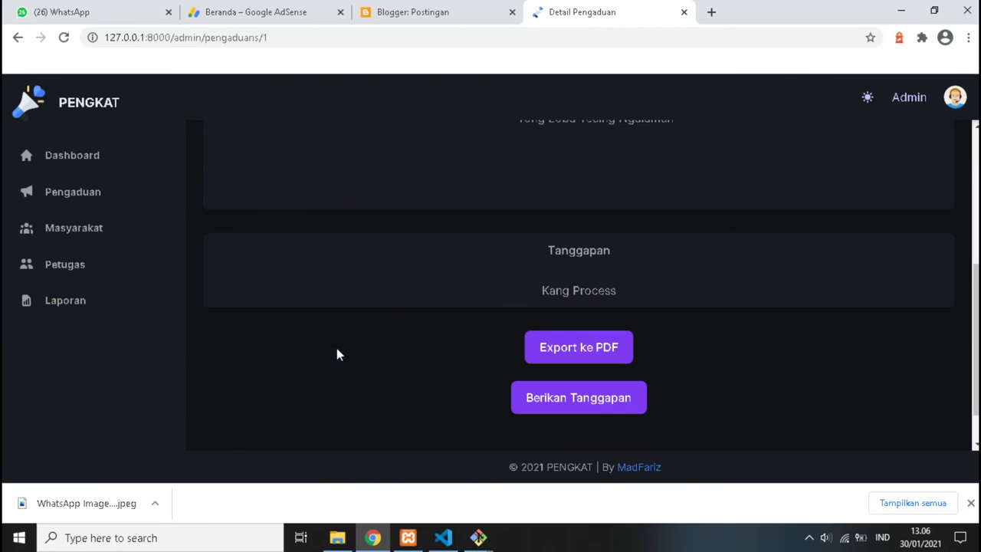
{"action": "left_click", "coordinate": [574, 399]}
{"action": "left_click", "coordinate": [573, 398]}
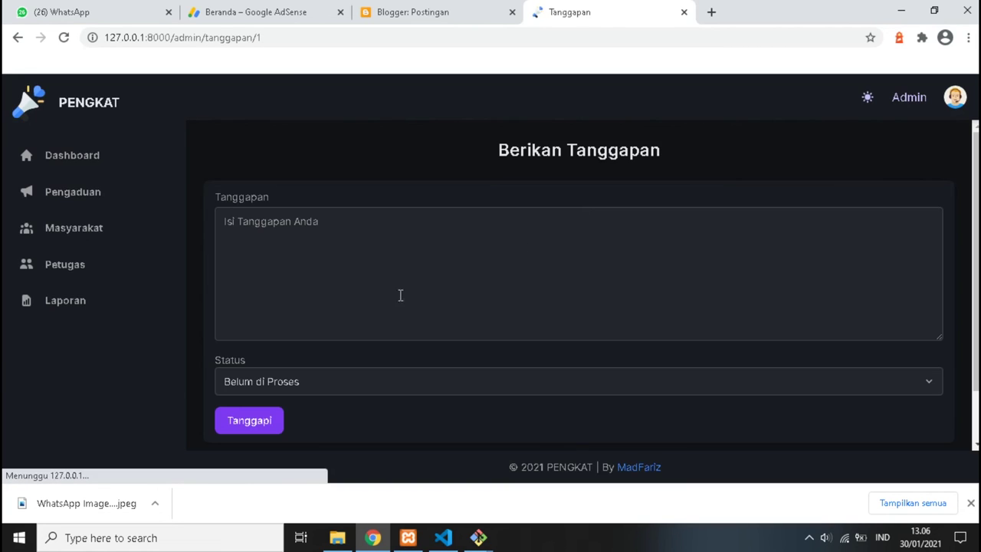
Submit the response 'oke acc' with status Selesai and dismiss the success message.
{"action": "left_click", "coordinate": [279, 380]}
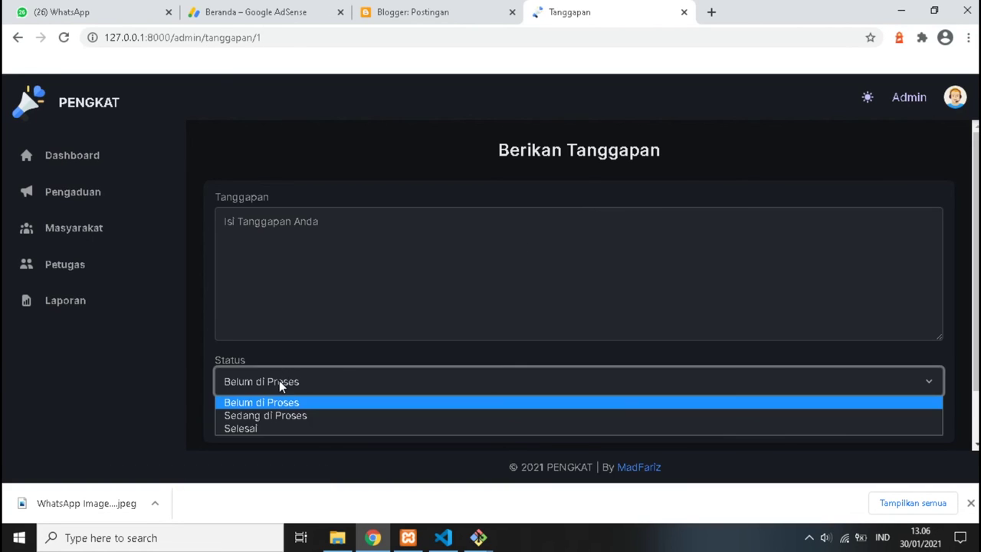
{"action": "left_click", "coordinate": [273, 436]}
{"action": "left_click", "coordinate": [318, 283]}
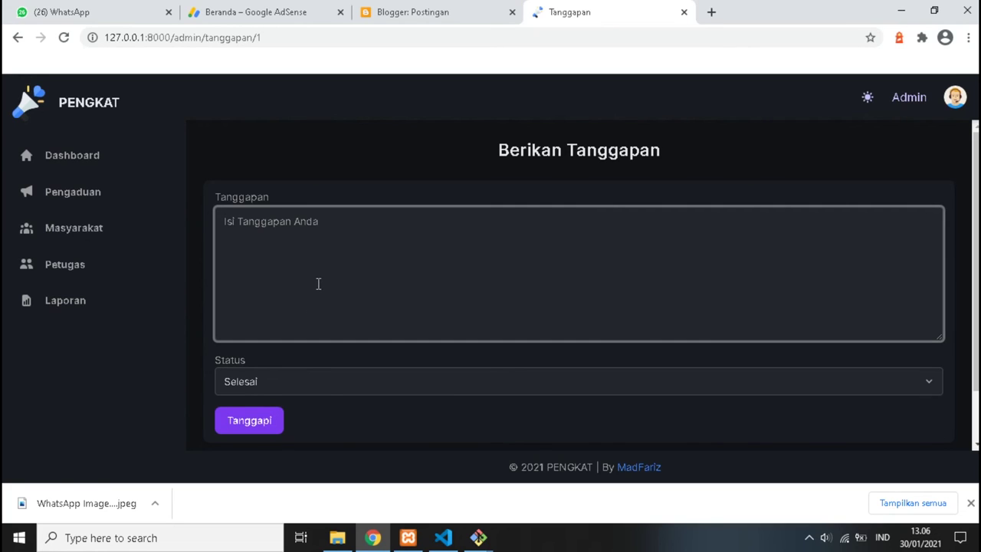
{"action": "type", "text": "oke acc"}
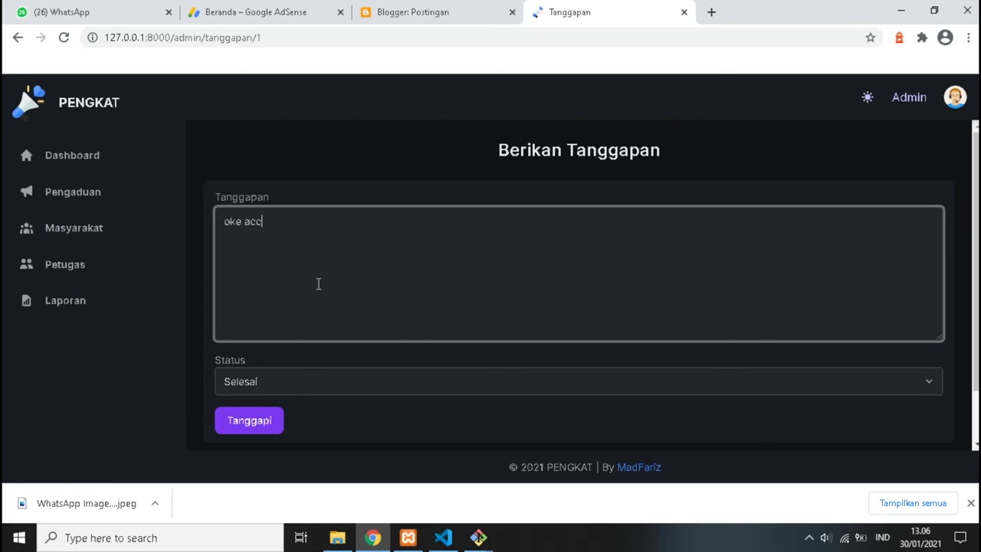
{"action": "left_click", "coordinate": [269, 429]}
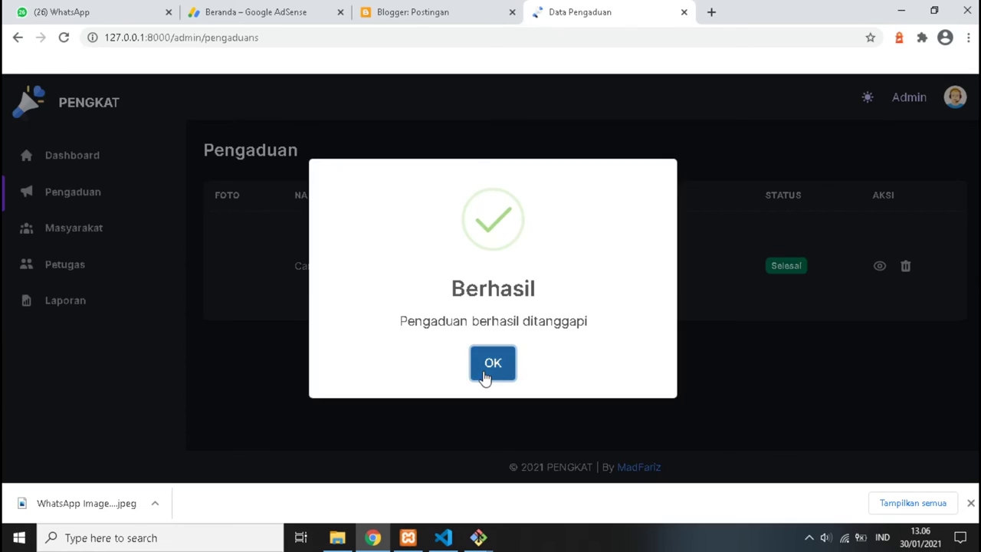
{"action": "left_click", "coordinate": [485, 376]}
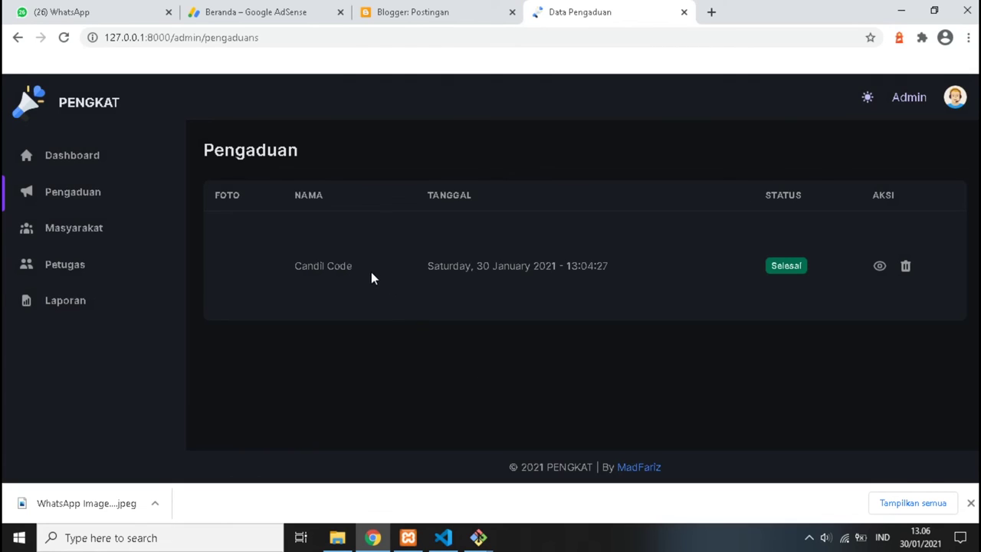
Export the Laporan report as laporan.pdf and switch the interface to the light theme.
{"action": "left_click", "coordinate": [58, 302]}
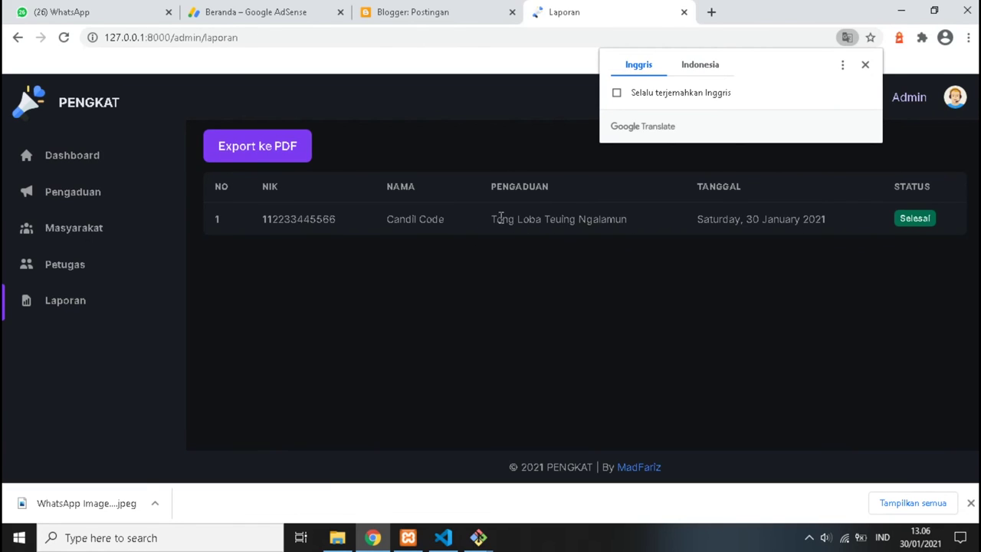
{"action": "left_click", "coordinate": [240, 152]}
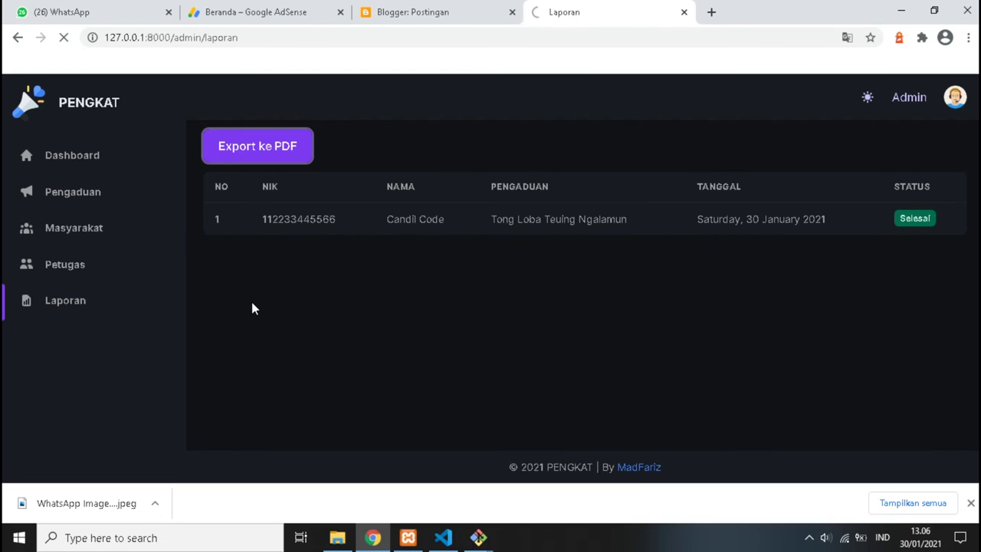
{"action": "left_click", "coordinate": [866, 99]}
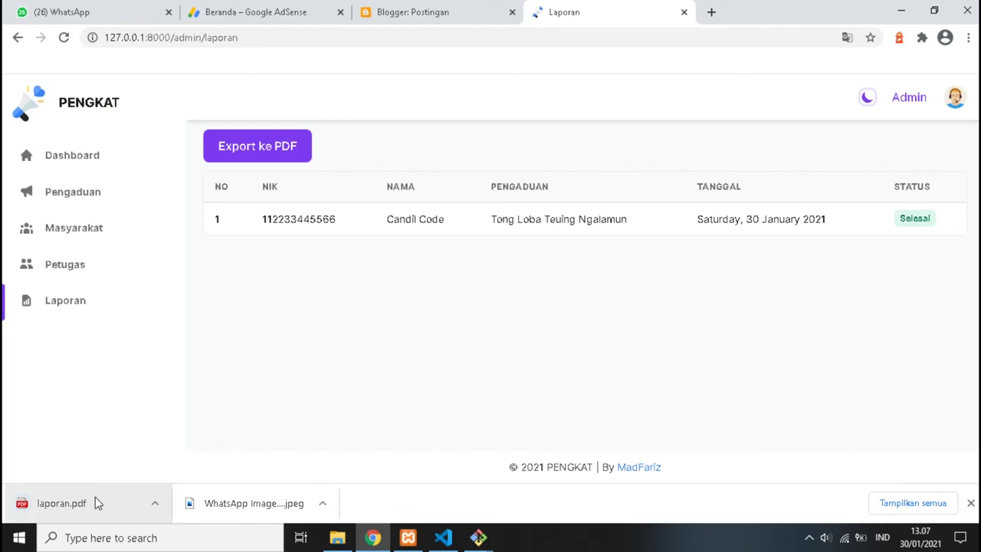
Review the downloaded laporan.pdf, then return to the PENGKAT Dashboard to check its counts.
{"action": "left_click", "coordinate": [88, 503]}
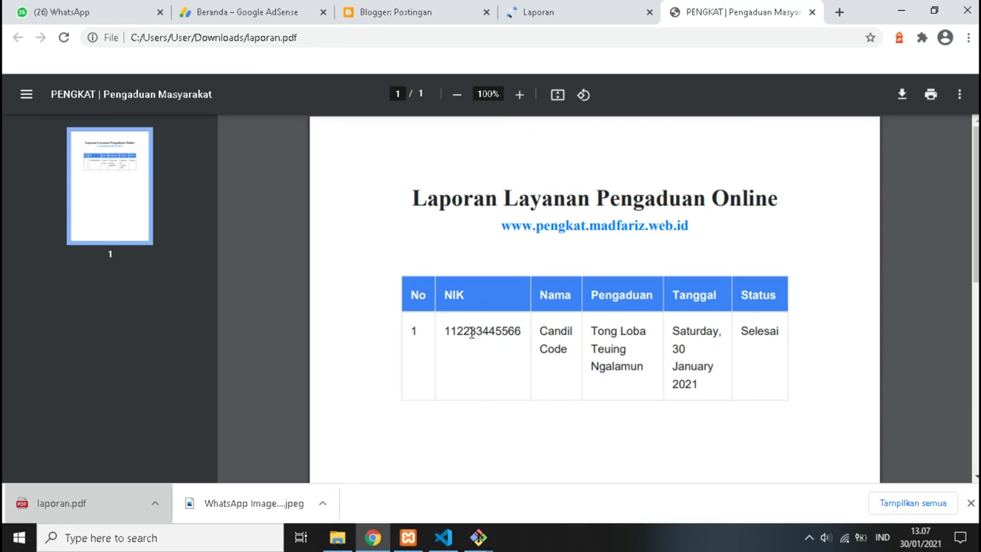
{"action": "scroll", "coordinate": [550, 253], "scroll_direction": "down", "scroll_amount": 2}
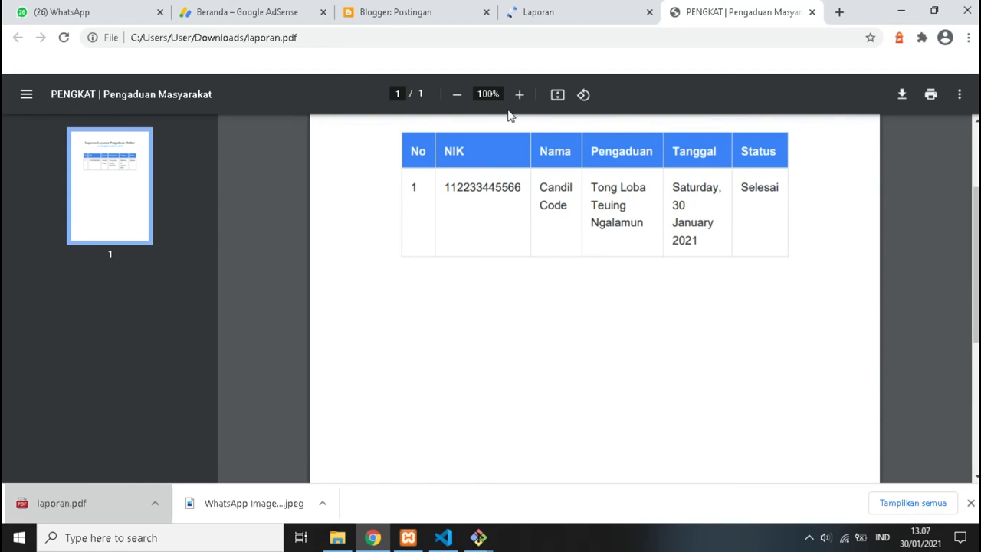
{"action": "left_click", "coordinate": [522, 9]}
{"action": "left_click", "coordinate": [66, 157]}
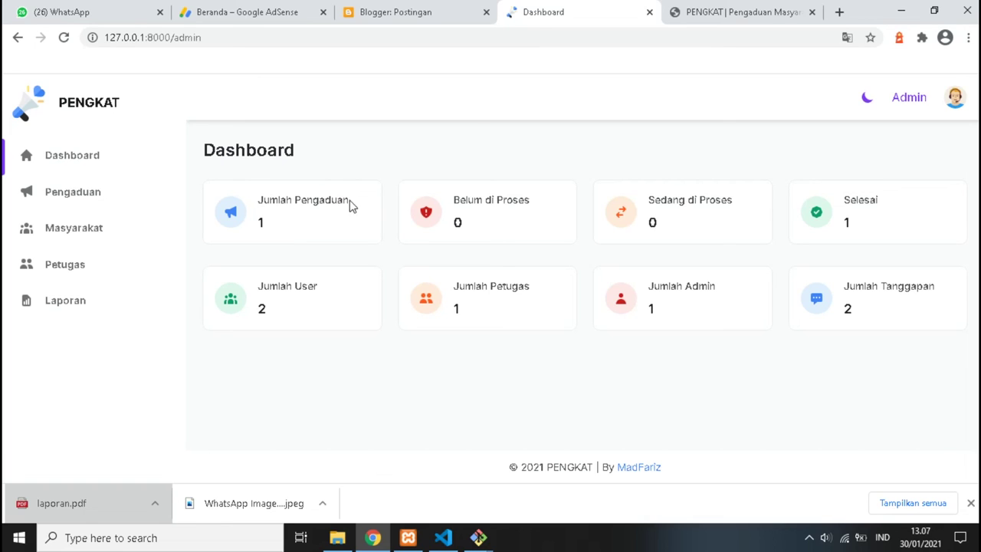
{"action": "left_click_drag", "start_coordinate": [359, 204], "coordinate": [263, 213]}
{"action": "left_click", "coordinate": [279, 218]}
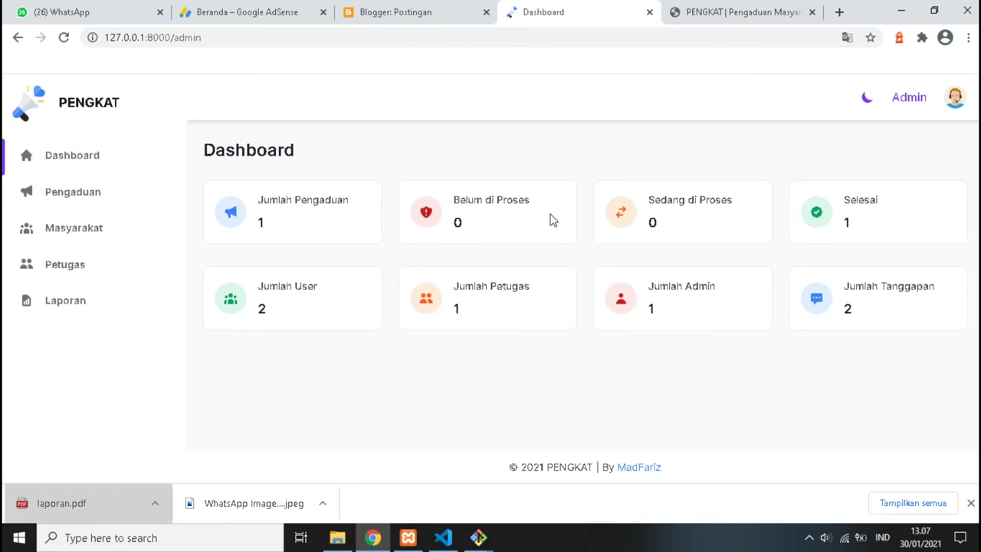